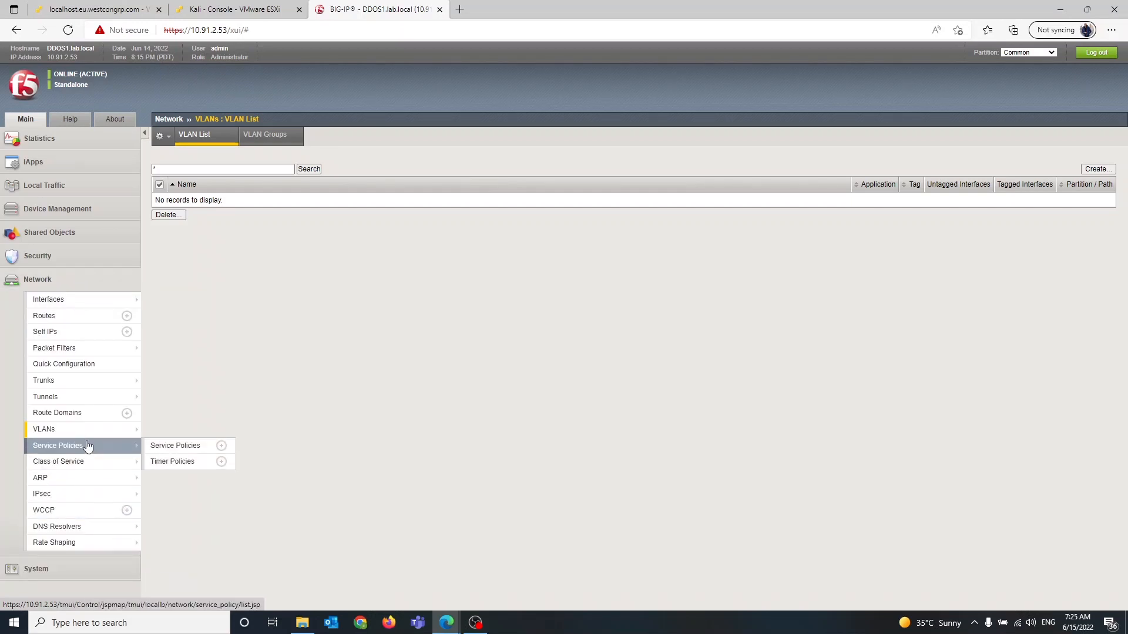
Open the VLAN list and start a new VLAN named CS_vlan with tag 1000
mouse_move(103, 433)
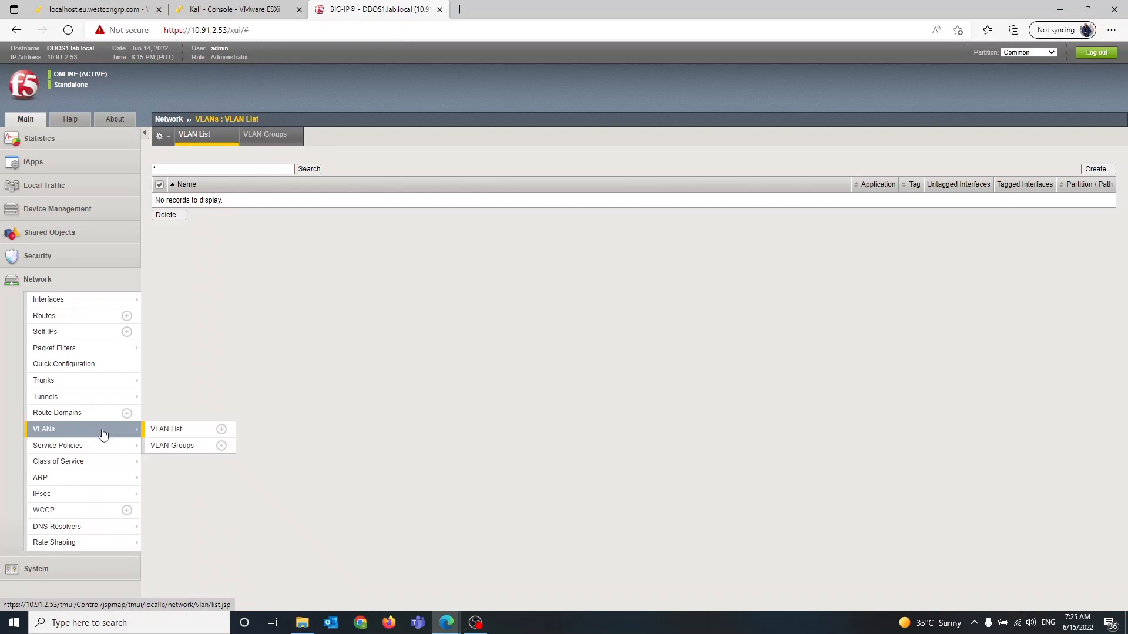
click(148, 433)
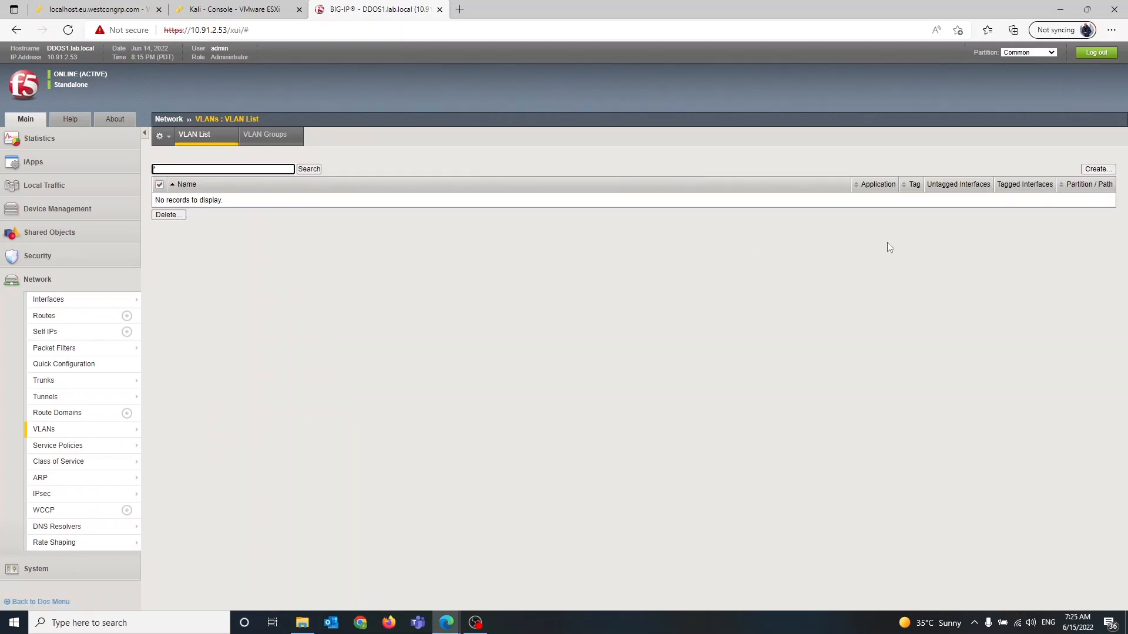
click(1095, 170)
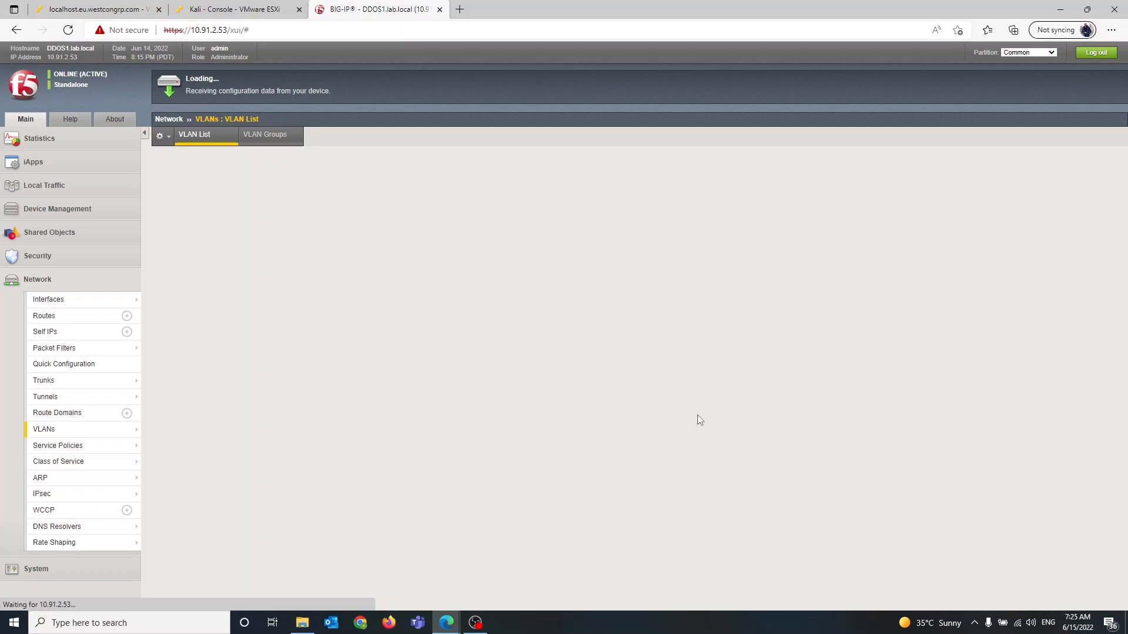
text(C)
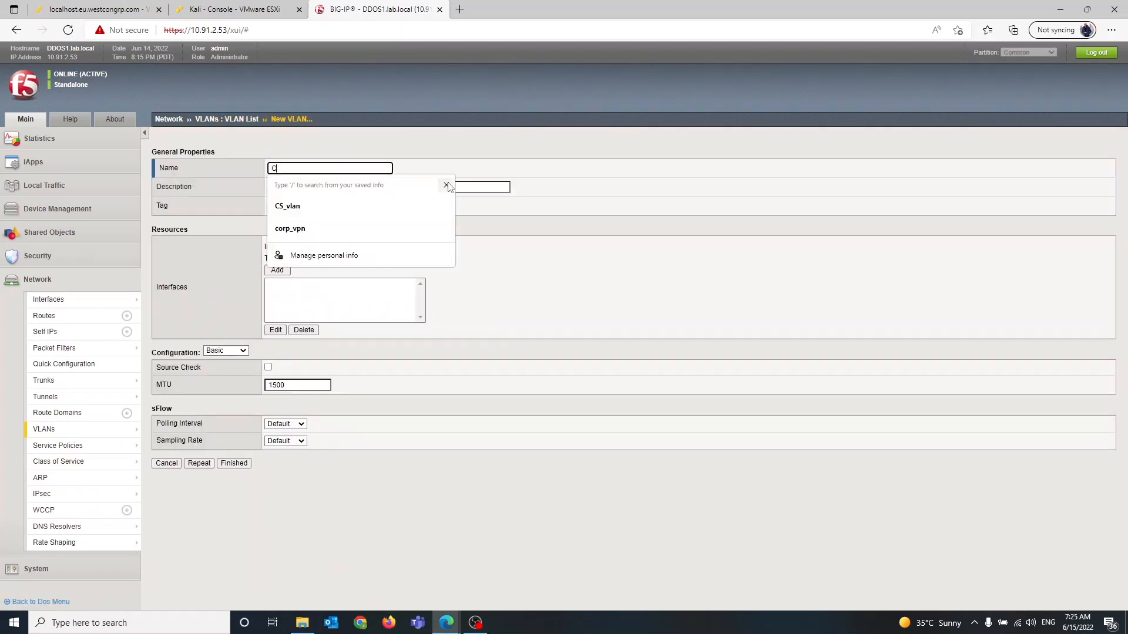
text(S_)
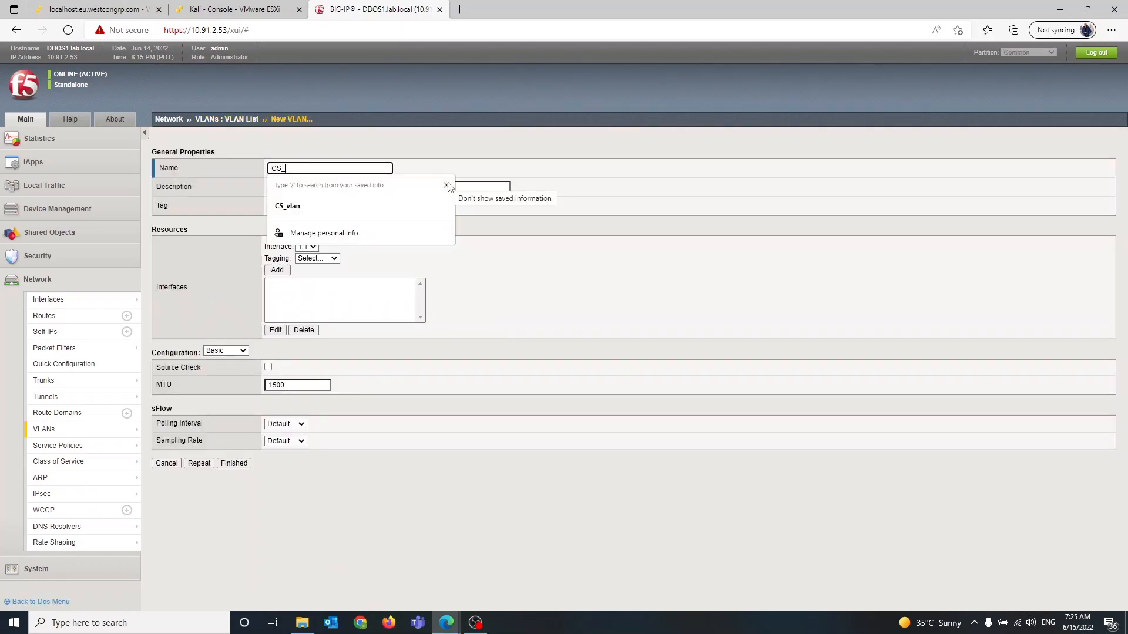
text(vlan)
key(Tab)
Add interface 1.1 as untagged to CS_vlan and save it, reopening the form for another VLAN
key(Tab)
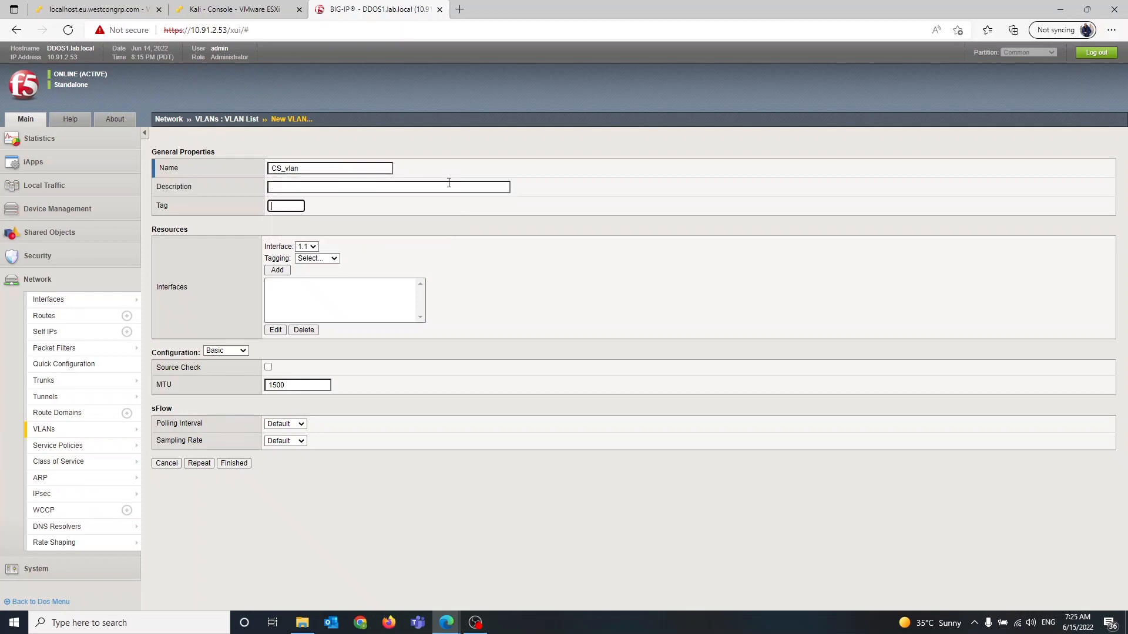
text(1000)
key(Tab)
click(331, 259)
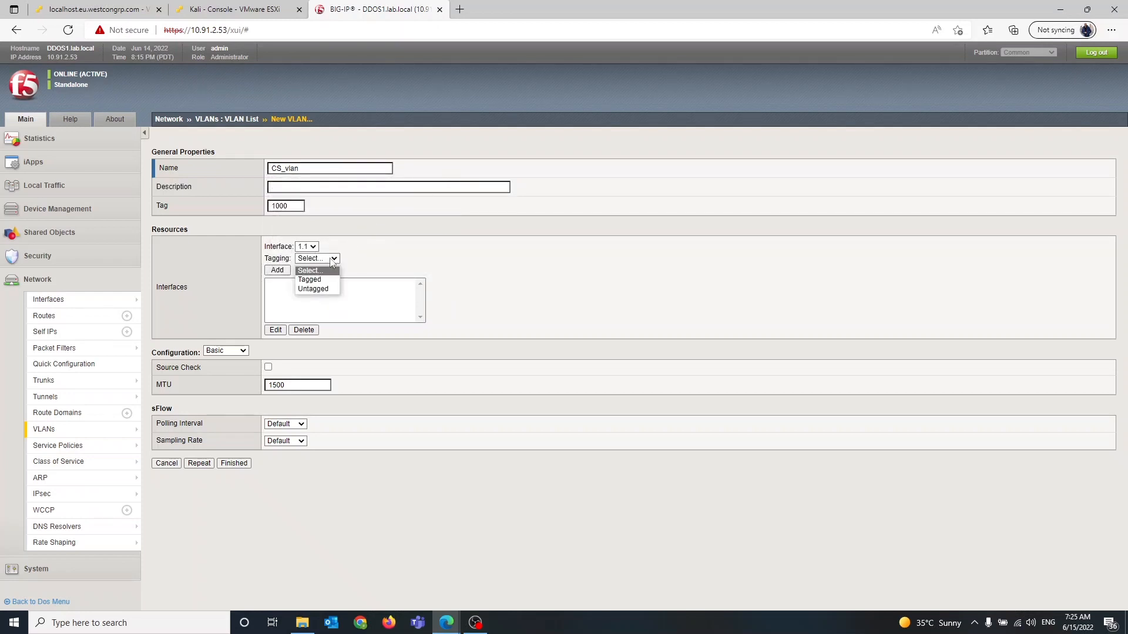
key(Down)
key(Down)
key(Return)
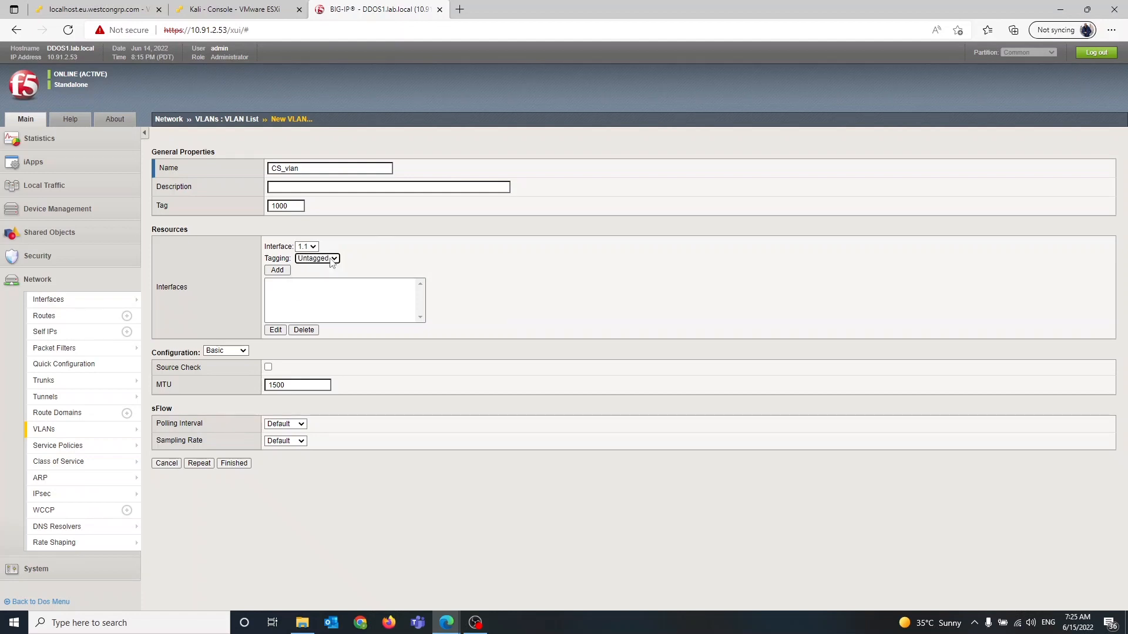
click(278, 271)
click(203, 466)
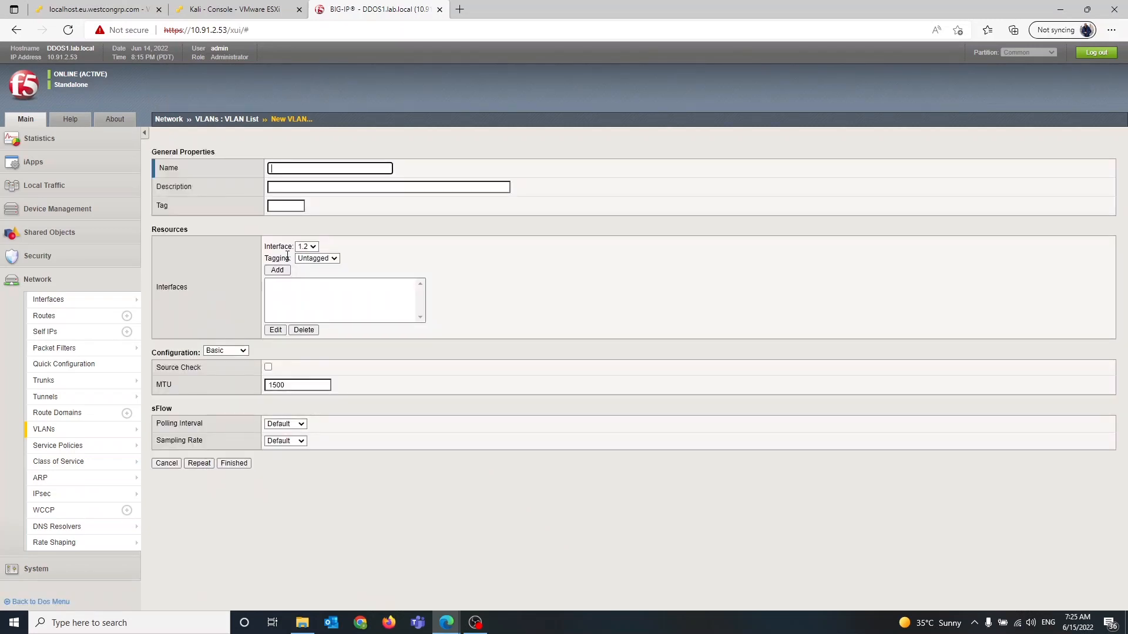
Name the second VLAN SS_vlan and set its tag to 1000
text(SS_vlan)
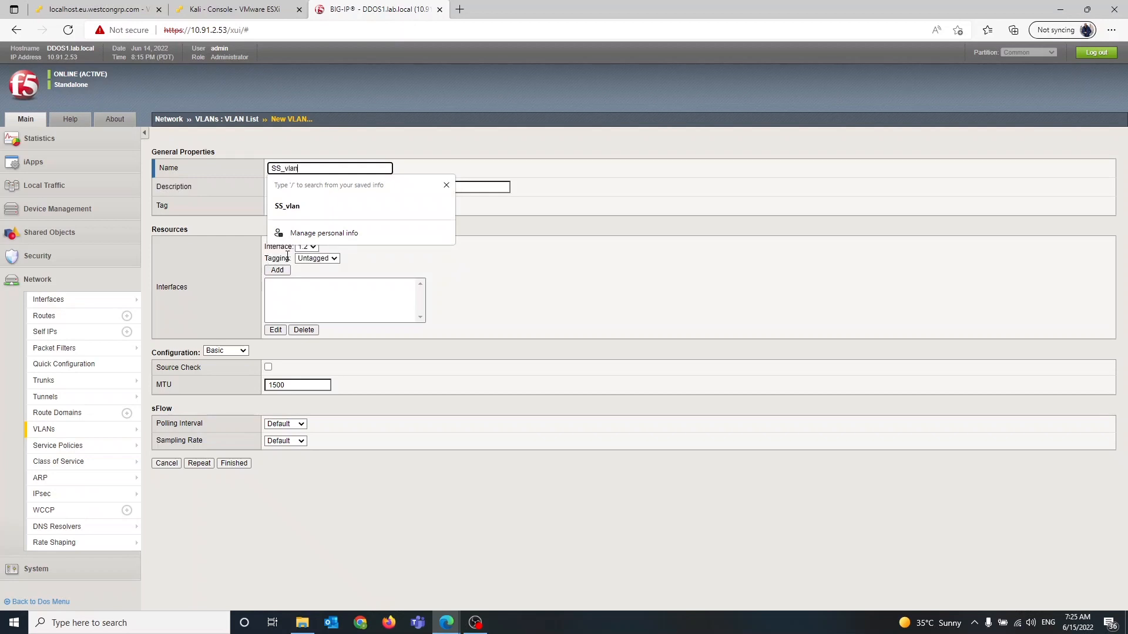
key(Tab)
key(Tab)
text(1000)
key(Tab)
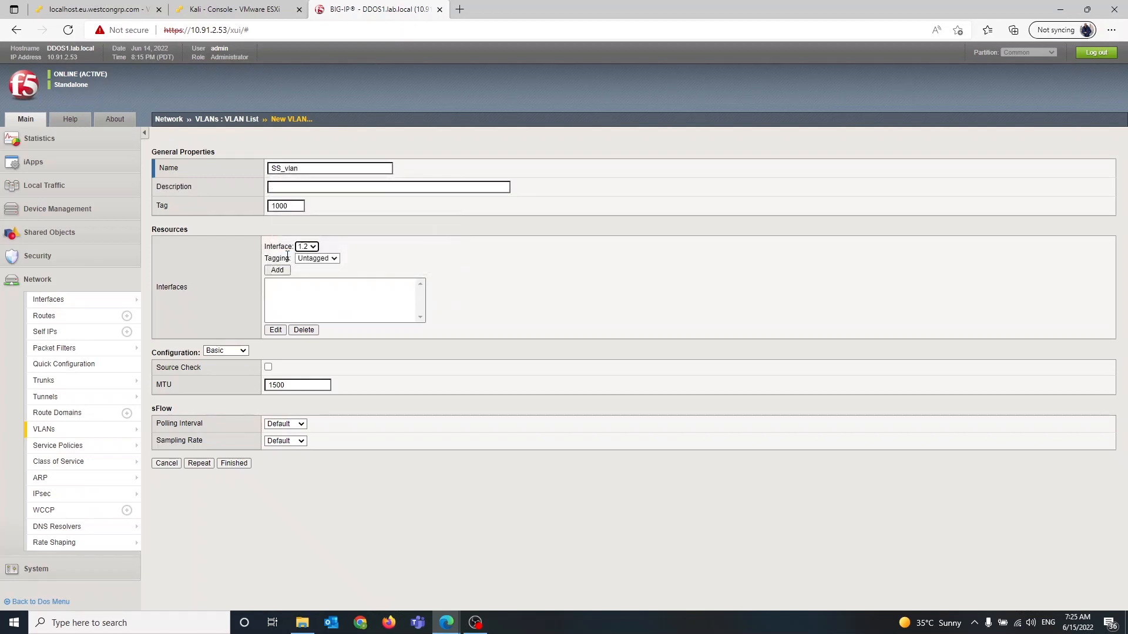
Add interface 1.2 as untagged to SS_vlan and try to finish creating it
click(328, 261)
click(382, 238)
click(289, 273)
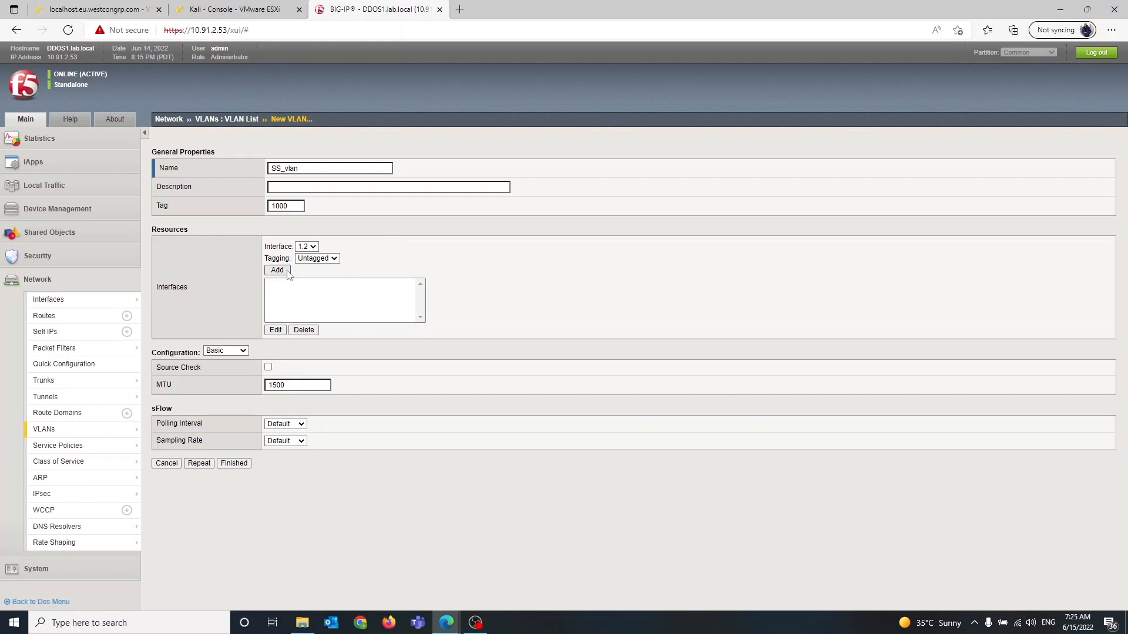
click(234, 464)
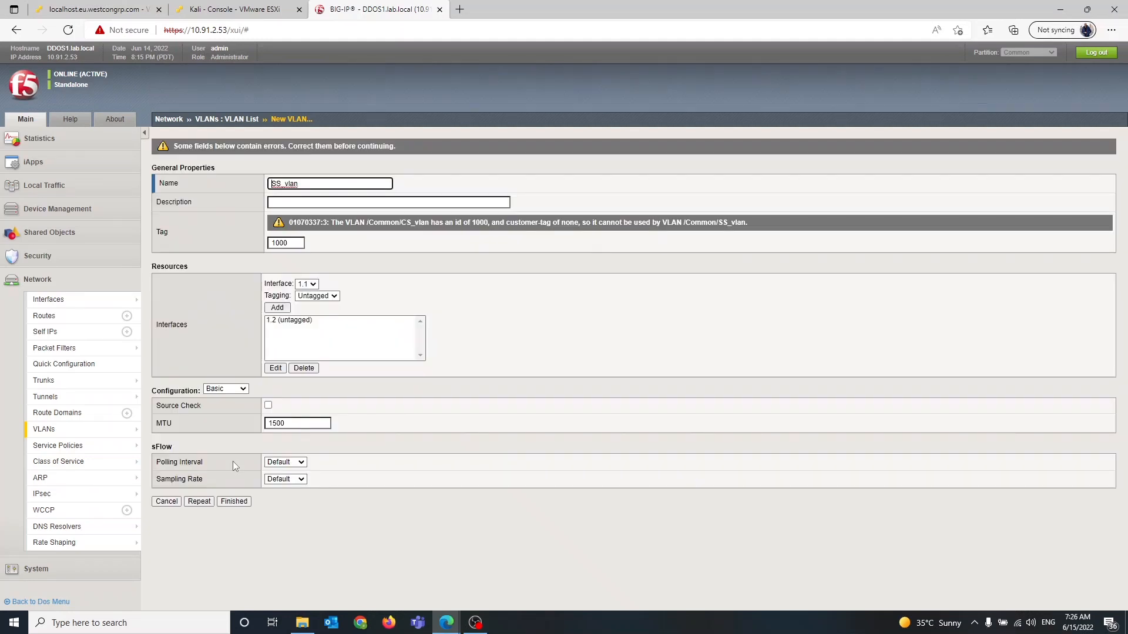
Change SS_vlan's tag to 1001 and finish creating the VLAN
mouse_move(106, 433)
click(293, 243)
key(BackSpace)
text(1)
click(233, 501)
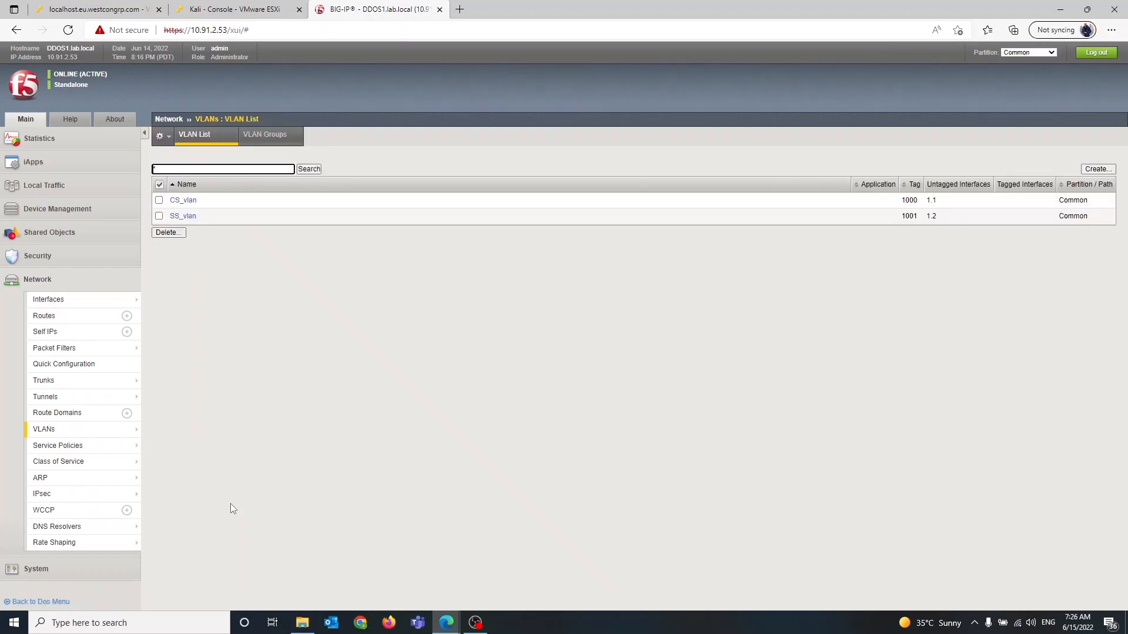
Start a new VLAN group named vlan_Group_1
click(265, 136)
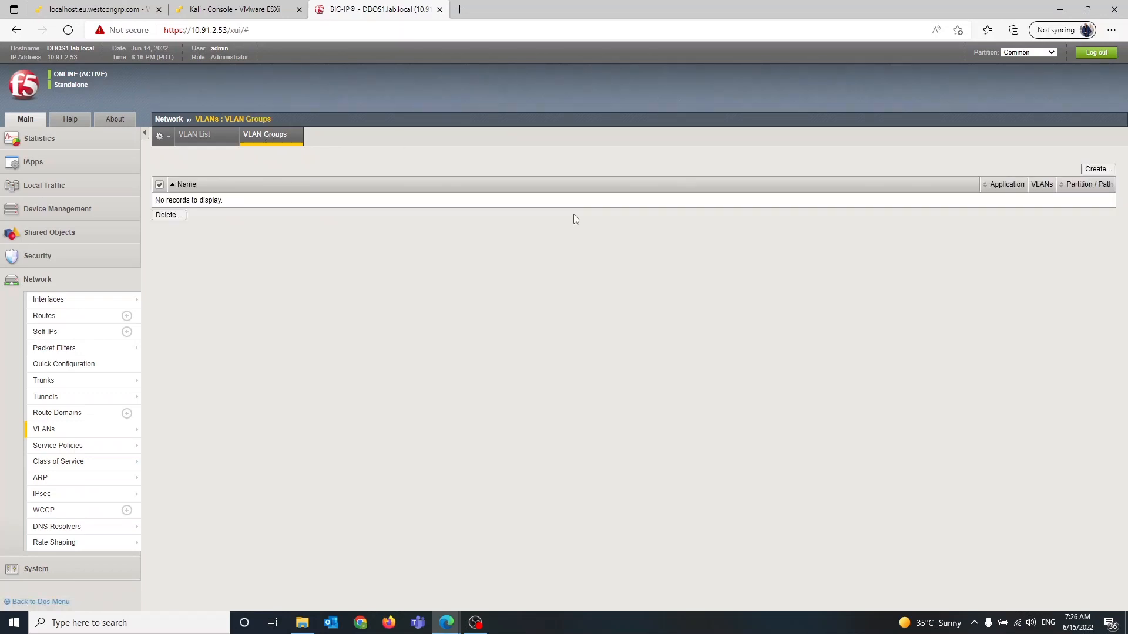
click(1096, 169)
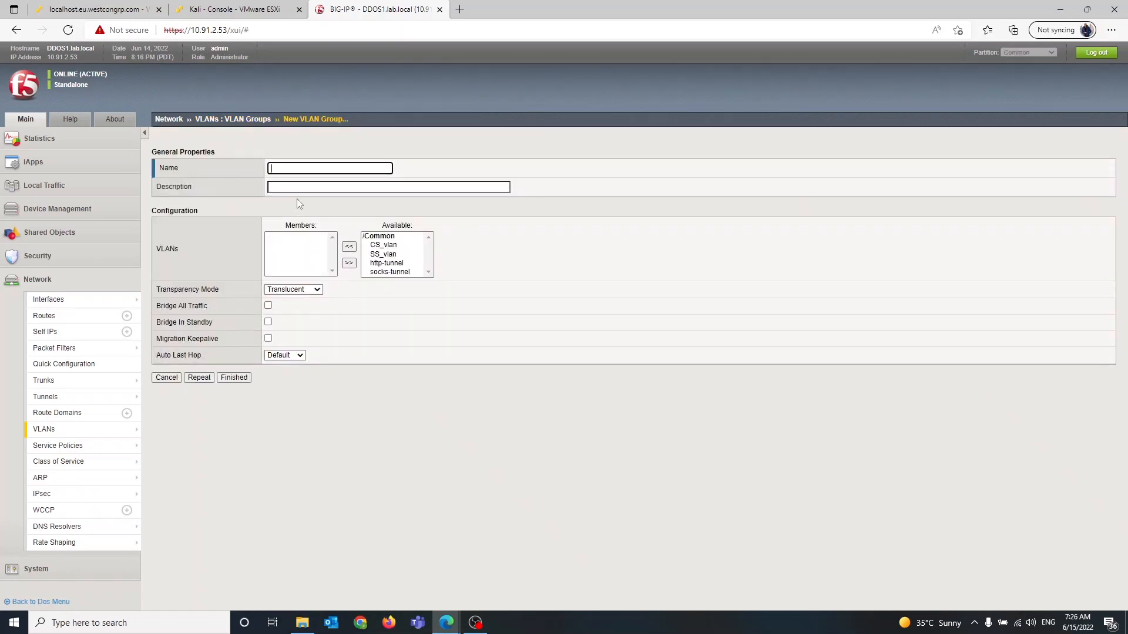
text(vlan_)
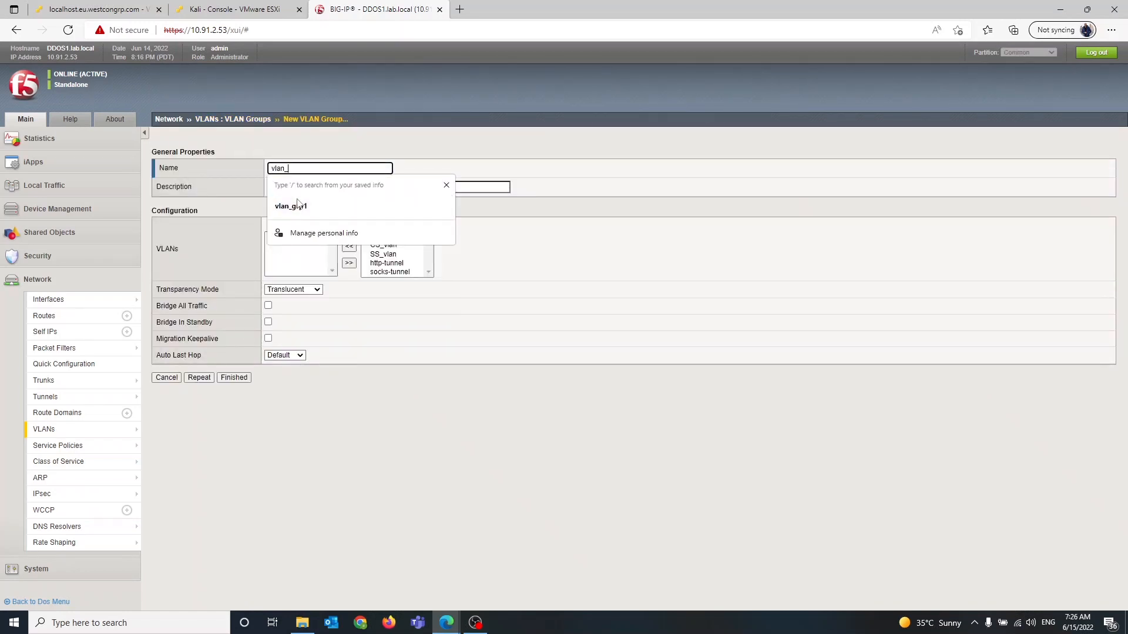
text(Group_1)
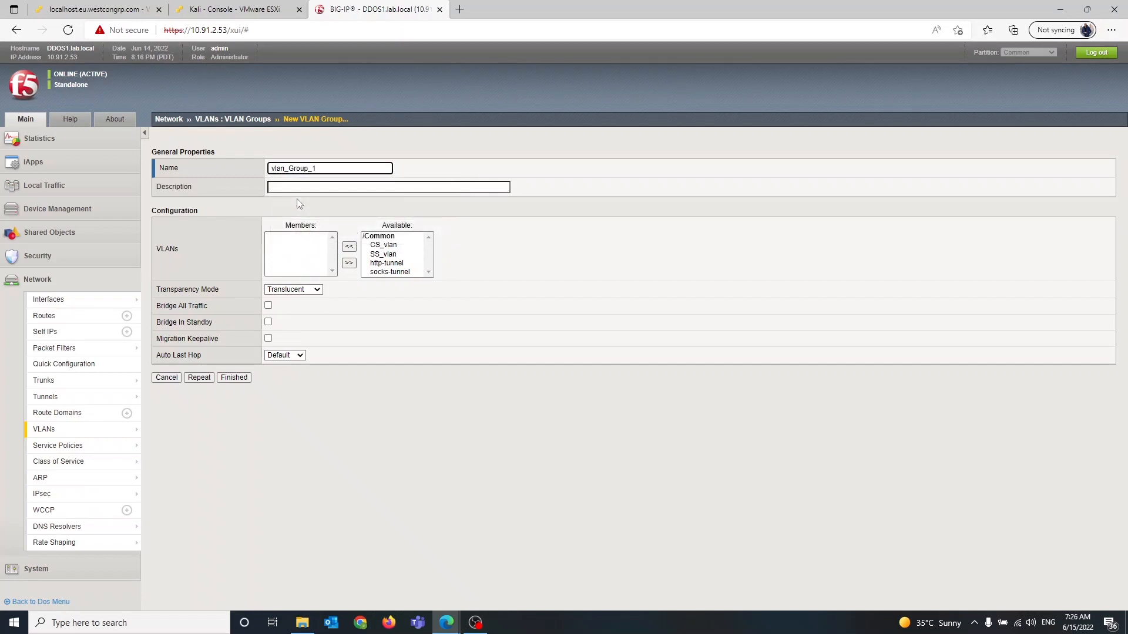
Move CS_vlan and SS_vlan from the available list into the group's members
click(374, 246)
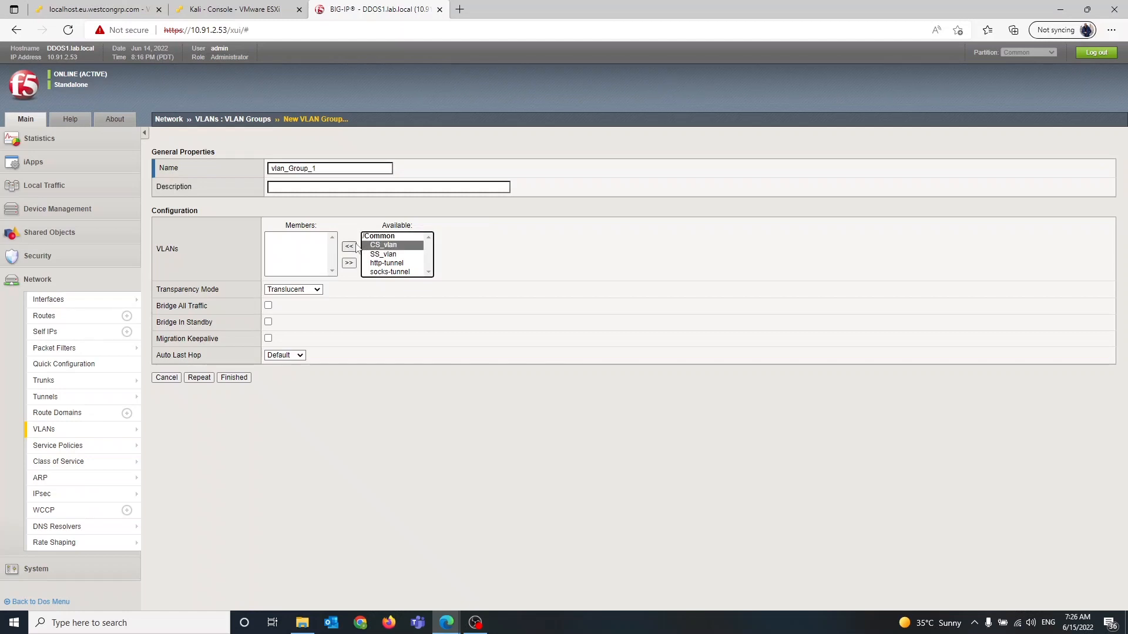
click(350, 247)
click(382, 245)
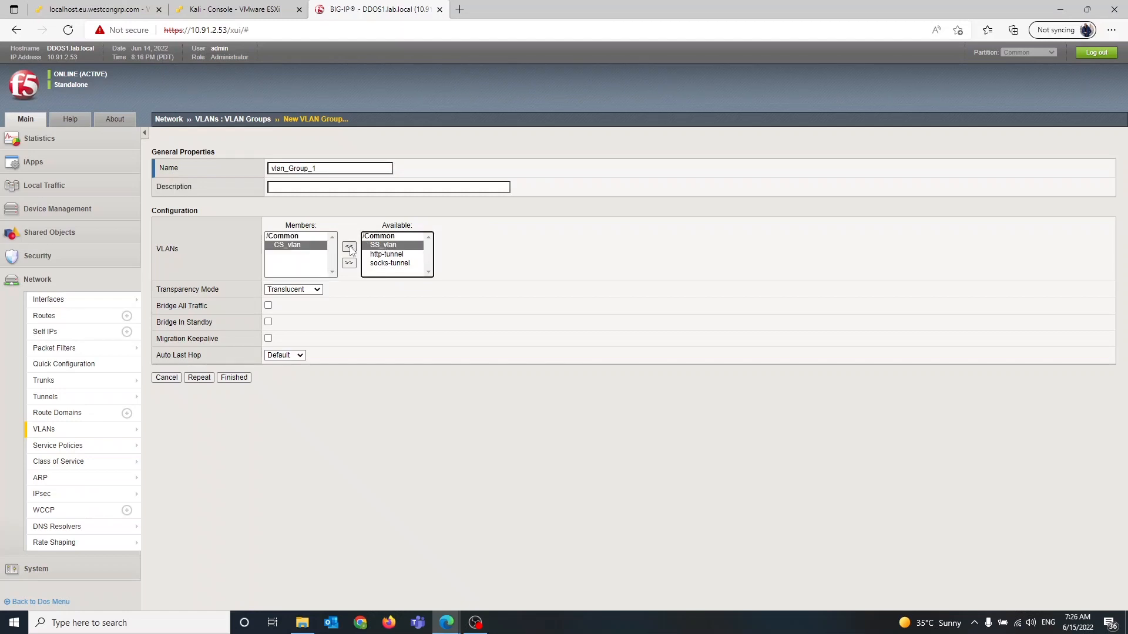
click(350, 247)
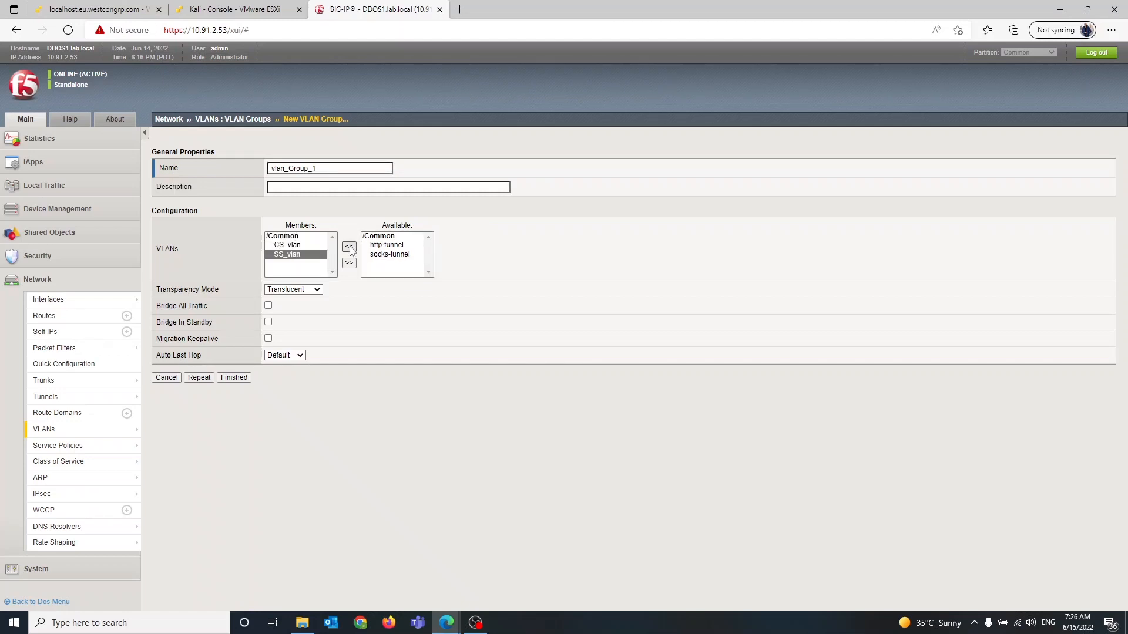
Set the group's transparency mode to Transparent with Bridge All Traffic enabled, and finish creating it
click(299, 291)
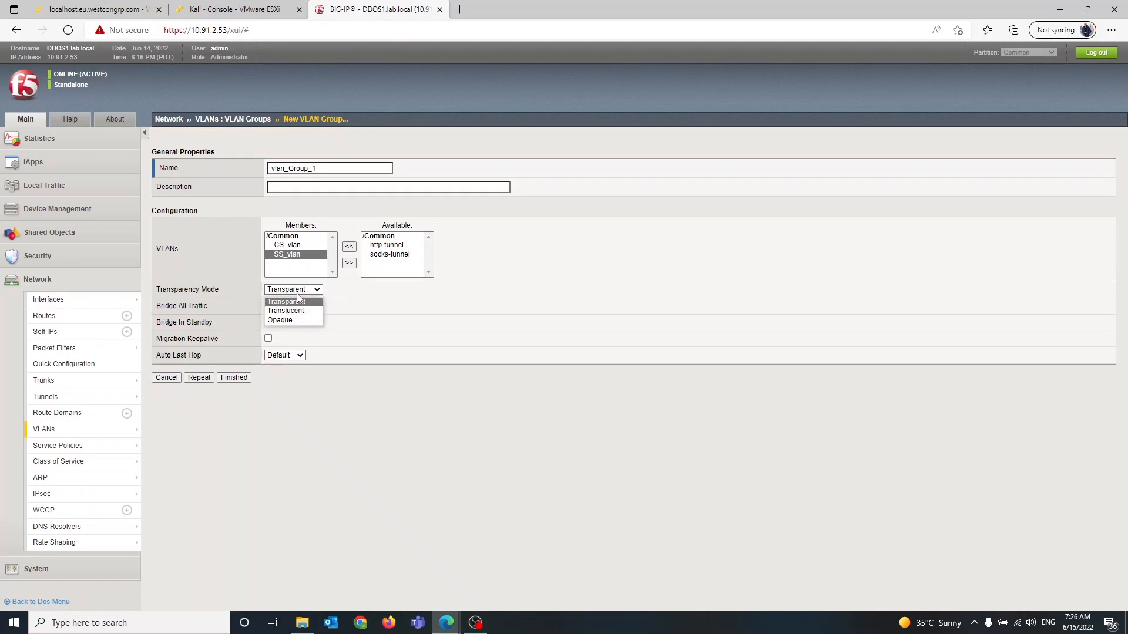
click(298, 301)
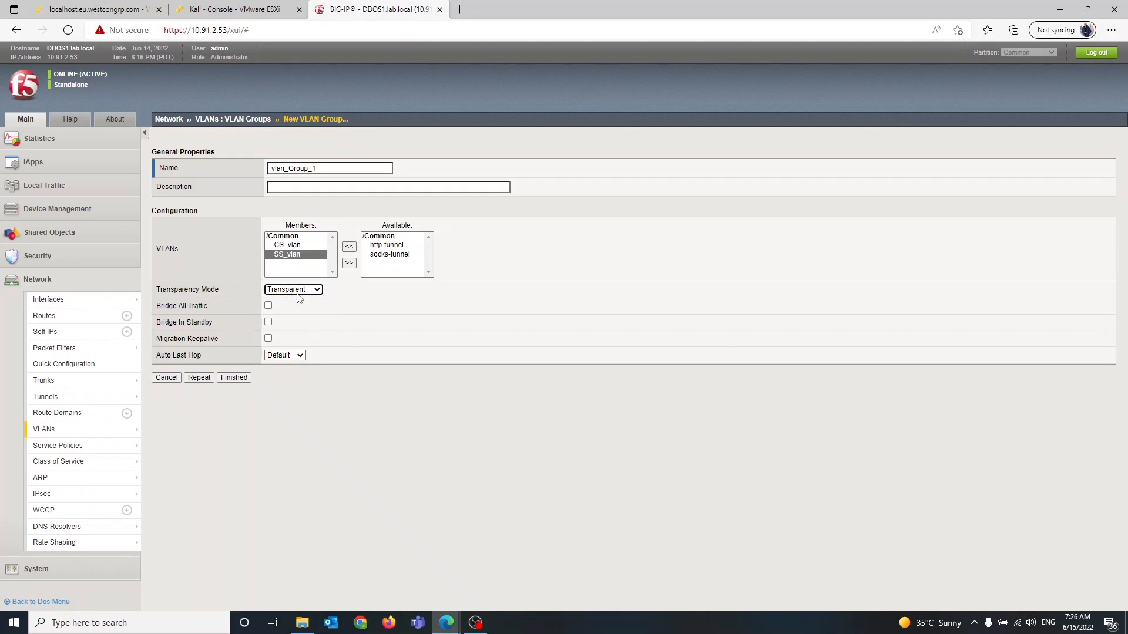
click(269, 306)
click(234, 378)
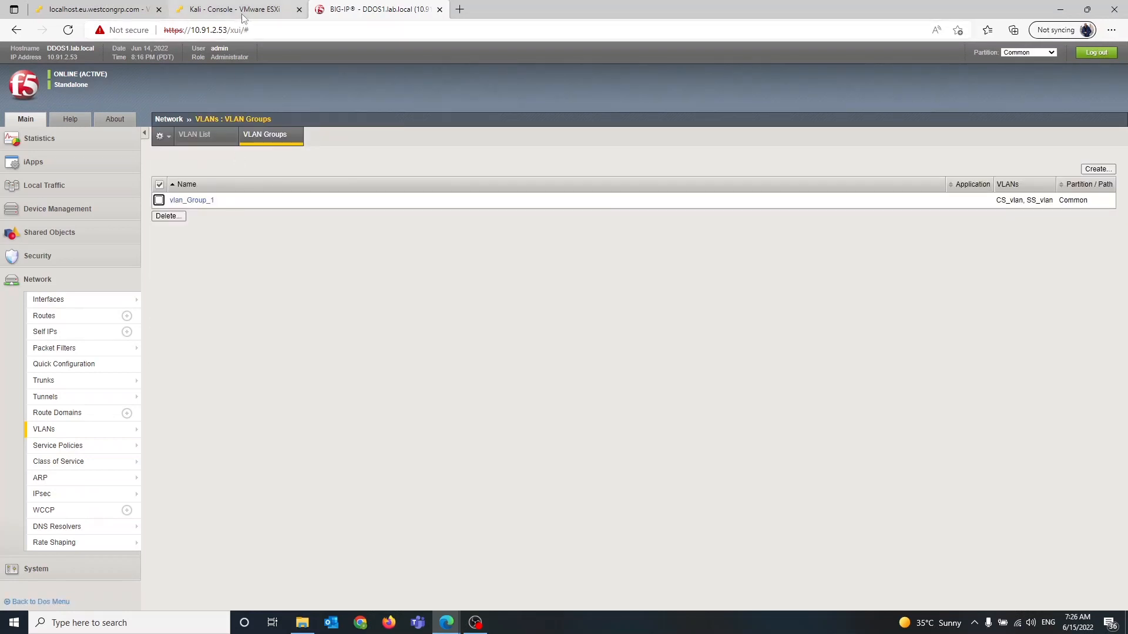
Switch to the Kali console tab and log in by entering the user account password
click(234, 9)
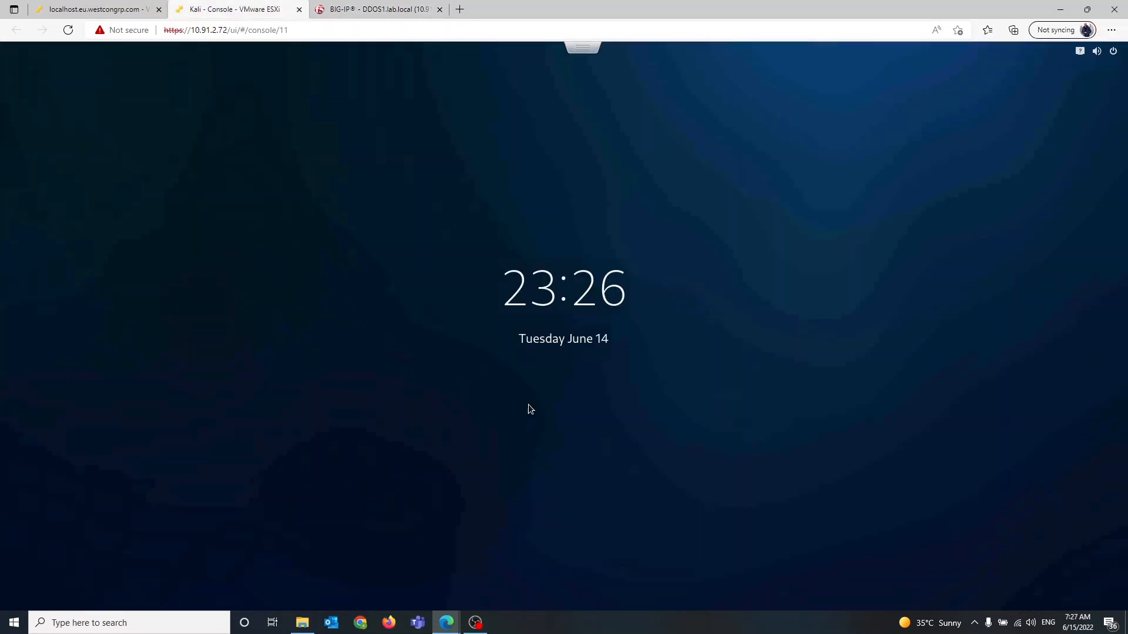
click(528, 406)
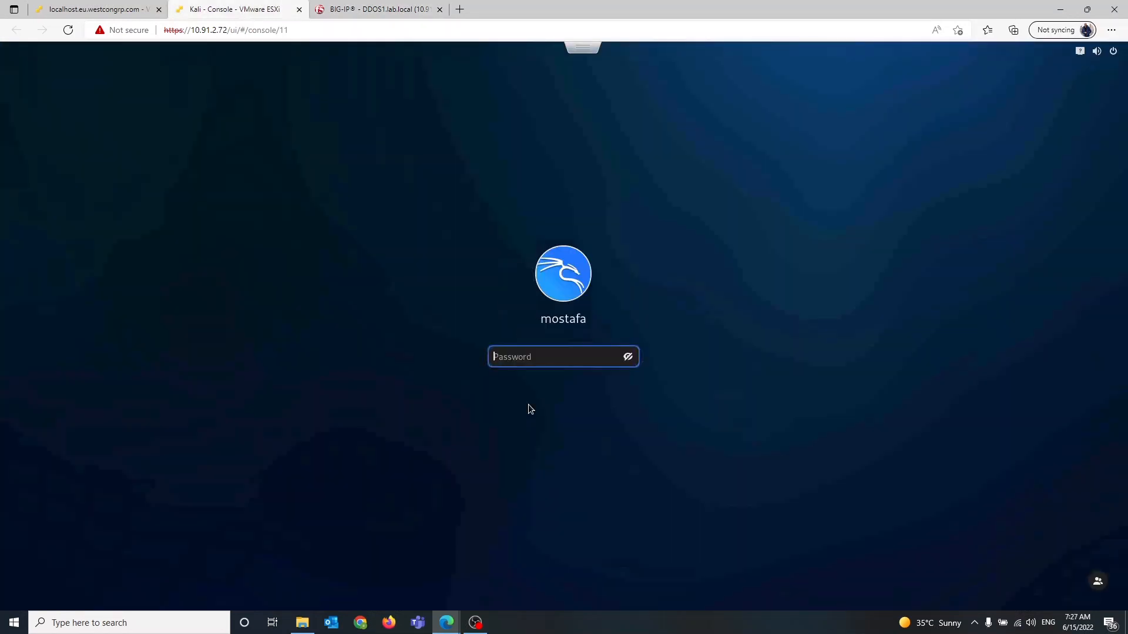
text(************)
key(Return)
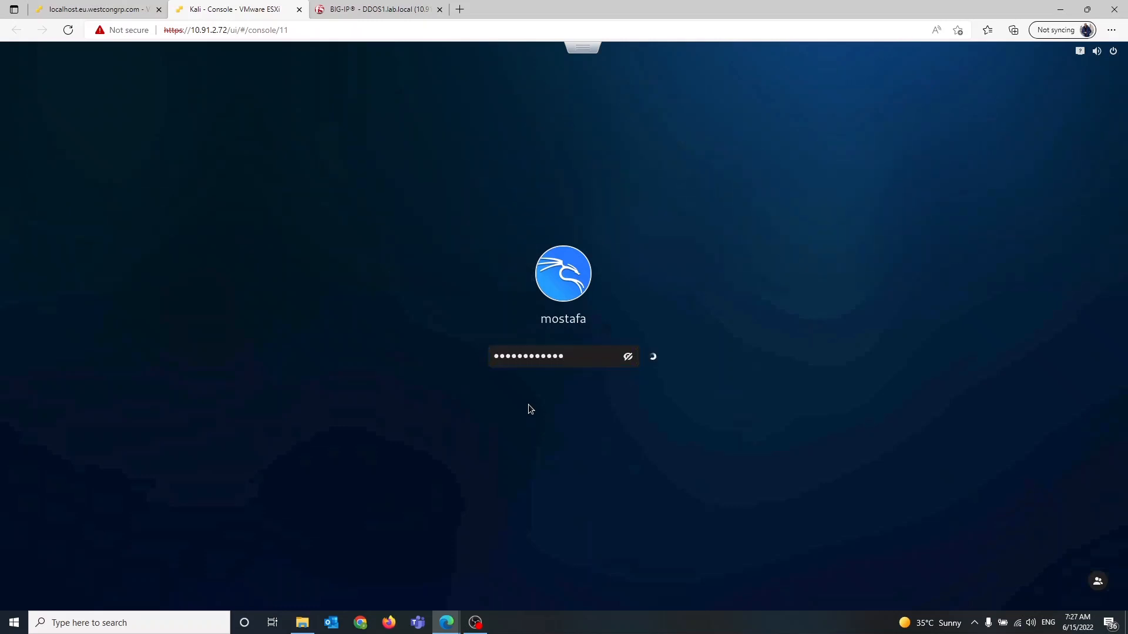
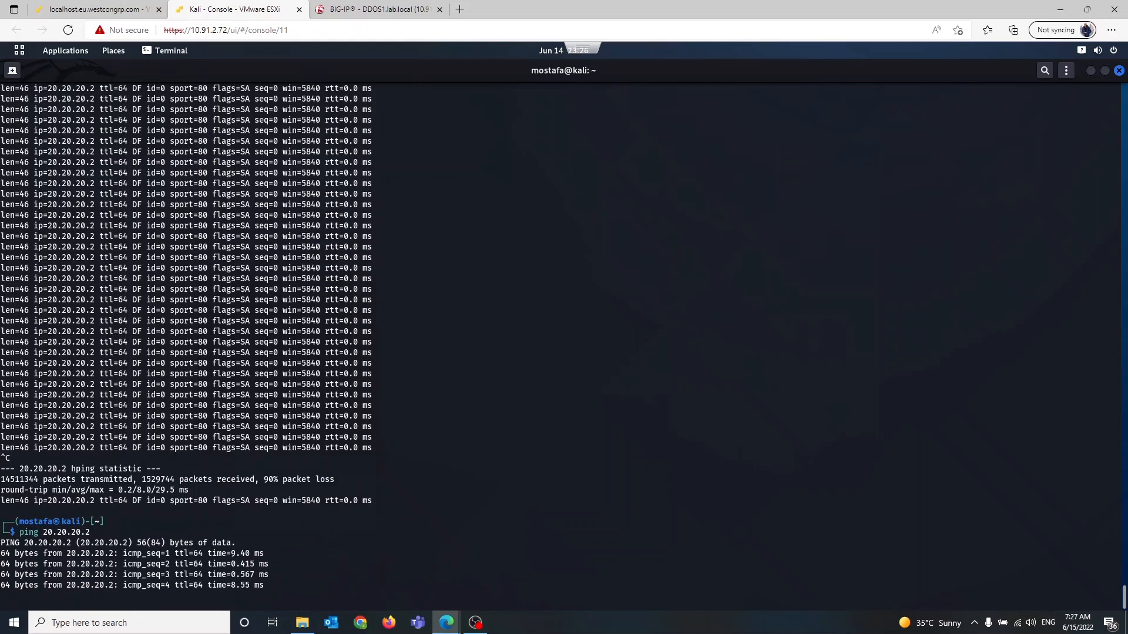
Stop the running ping to 20.20.20.2 and close the terminal window
key(ctrl+c)
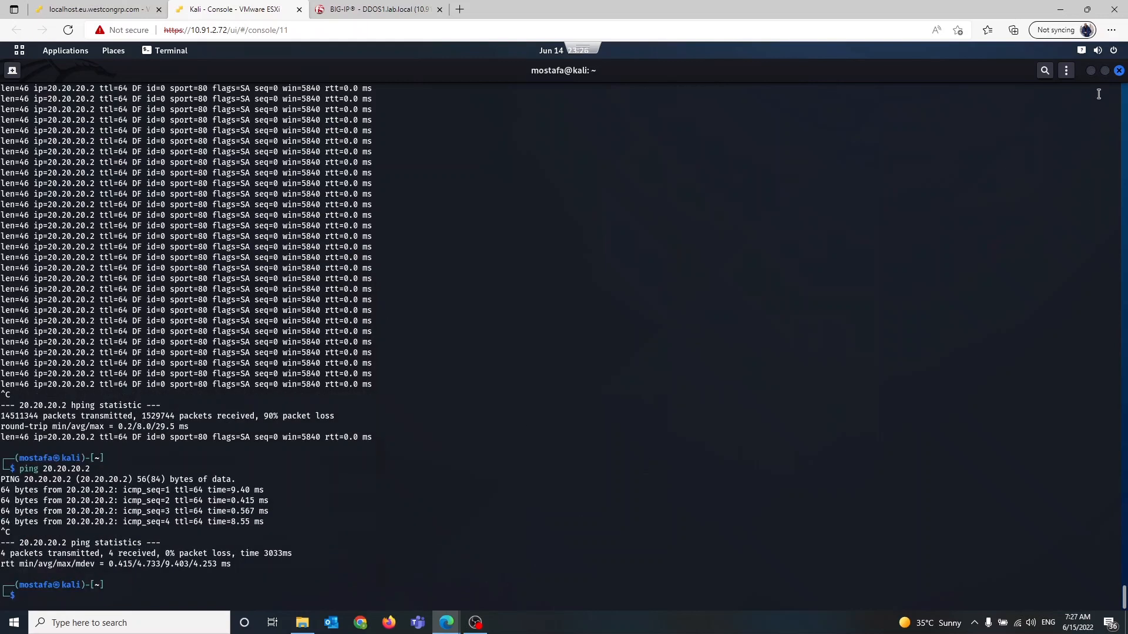
click(1092, 71)
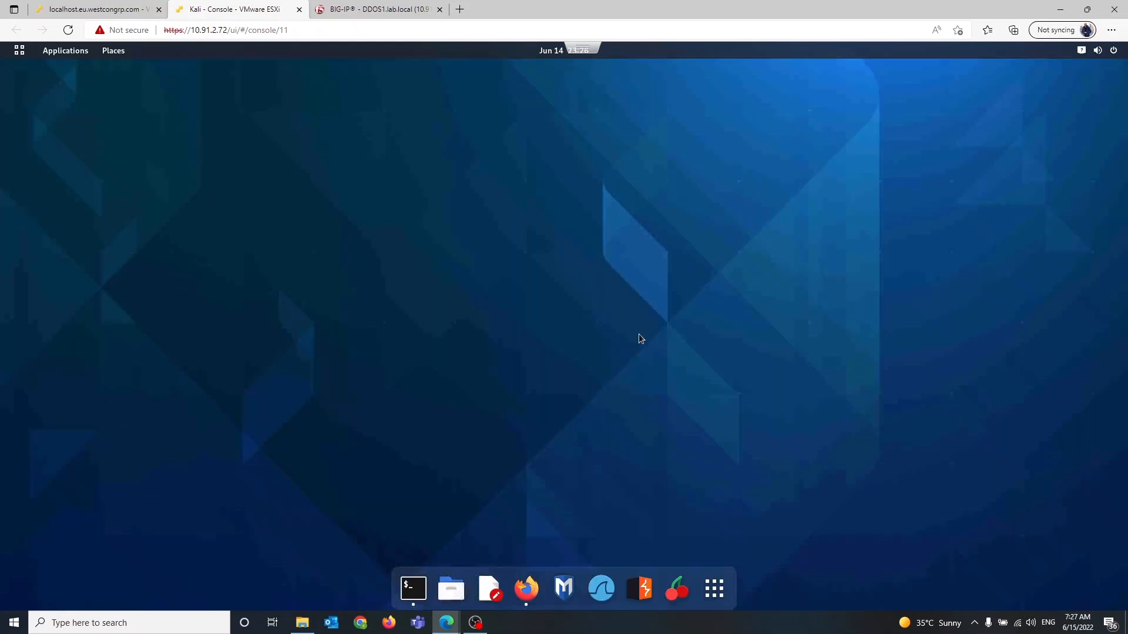
Launch Firefox from the Kali dock to open the auction site at 20.20.20.2
click(526, 589)
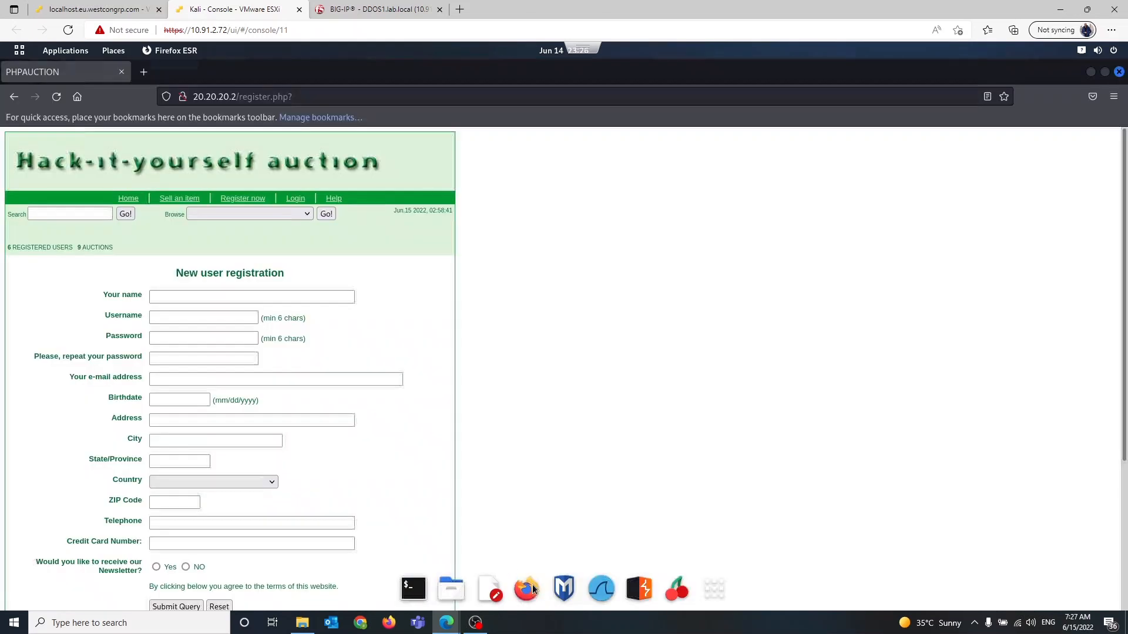
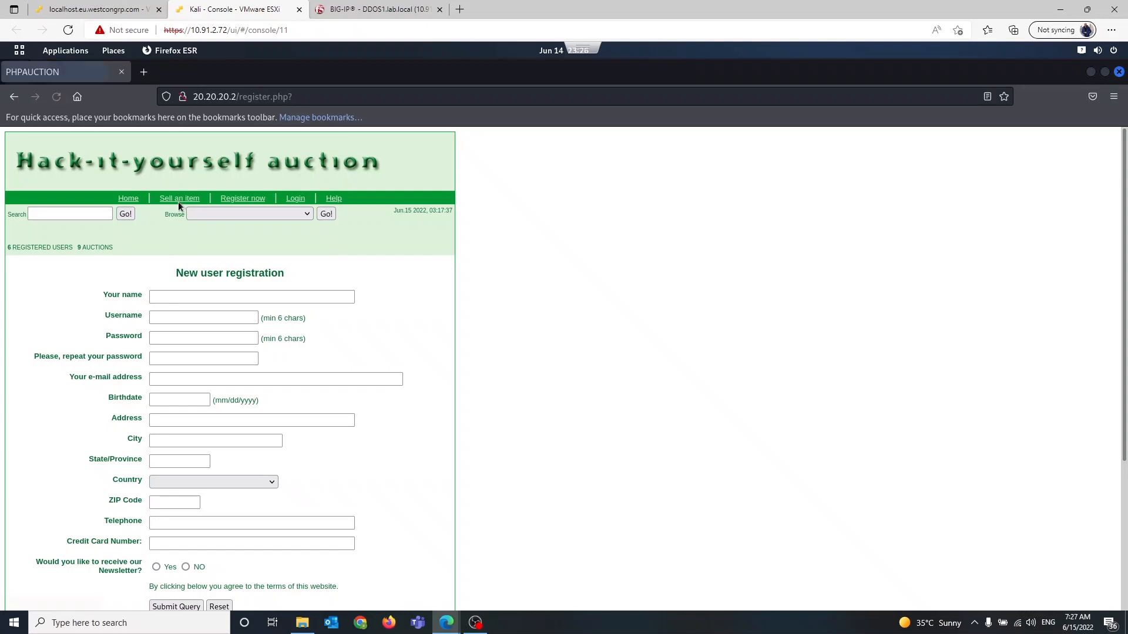
Browse the auction site's Sell an item page and return to its Home page
click(179, 199)
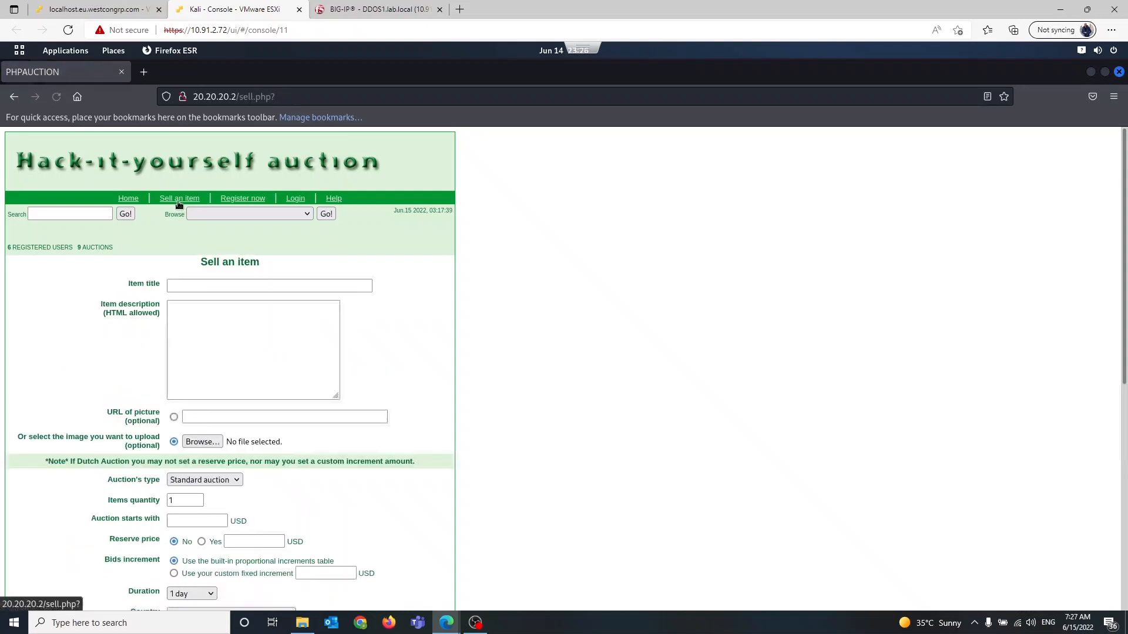
click(130, 199)
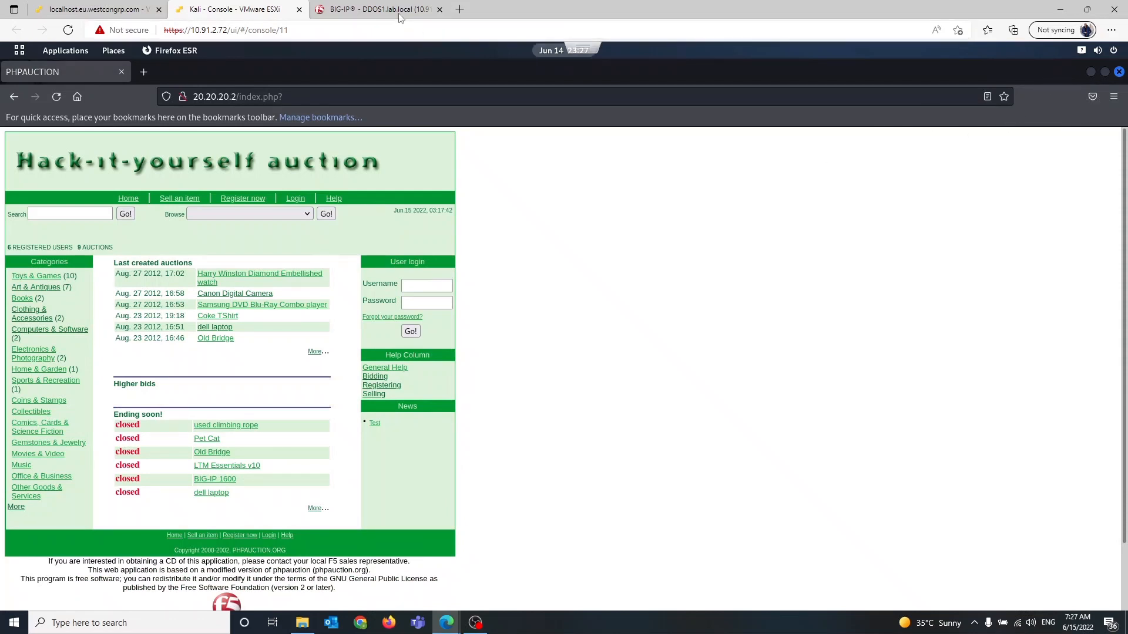
On the BIG-IP, create a new DoS protection profile named Our_DDOS_profile
click(376, 7)
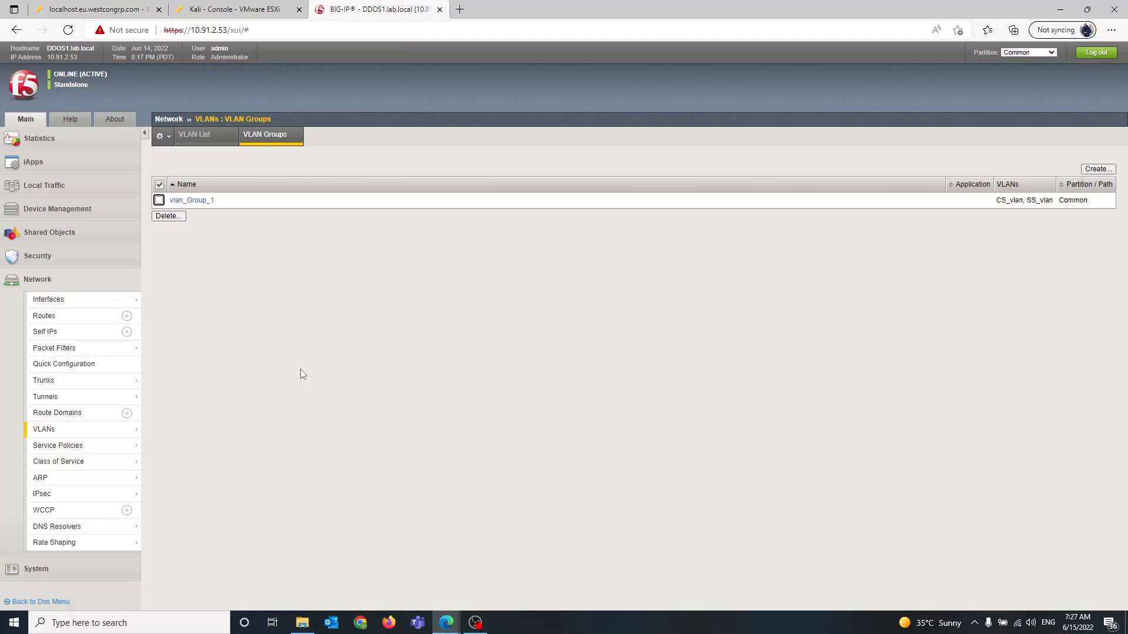
click(71, 279)
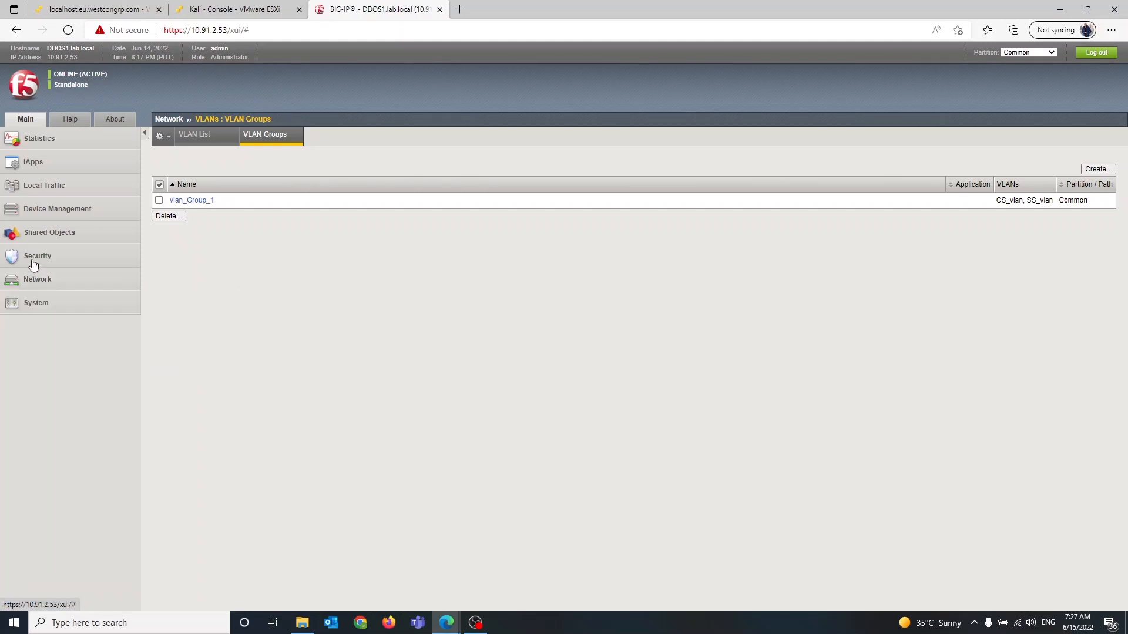
click(34, 265)
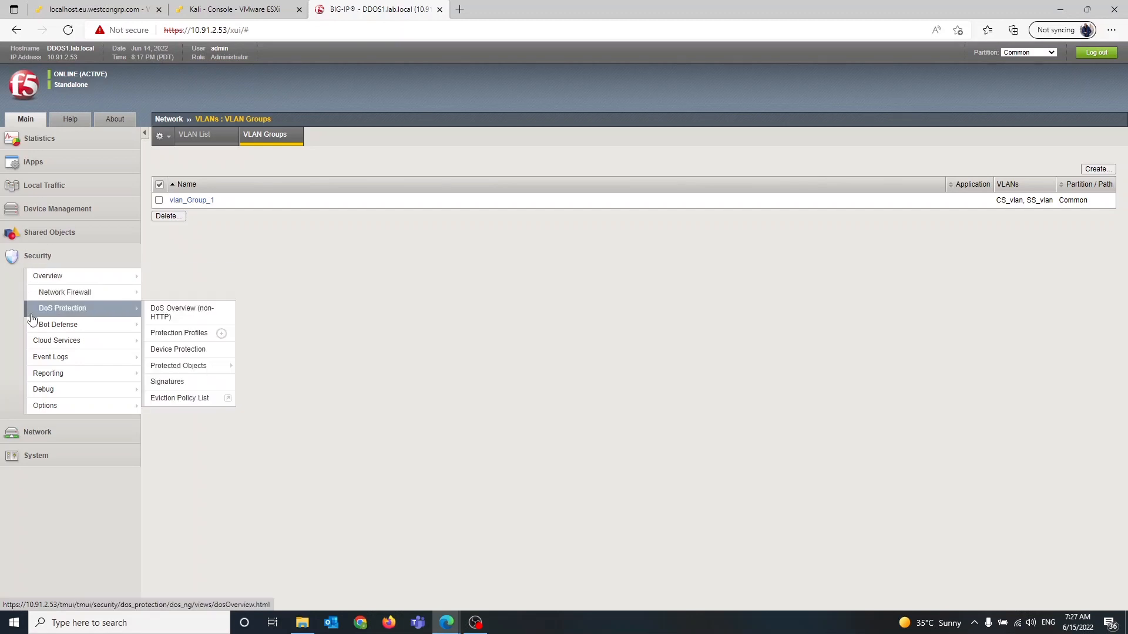
mouse_move(130, 315)
click(181, 334)
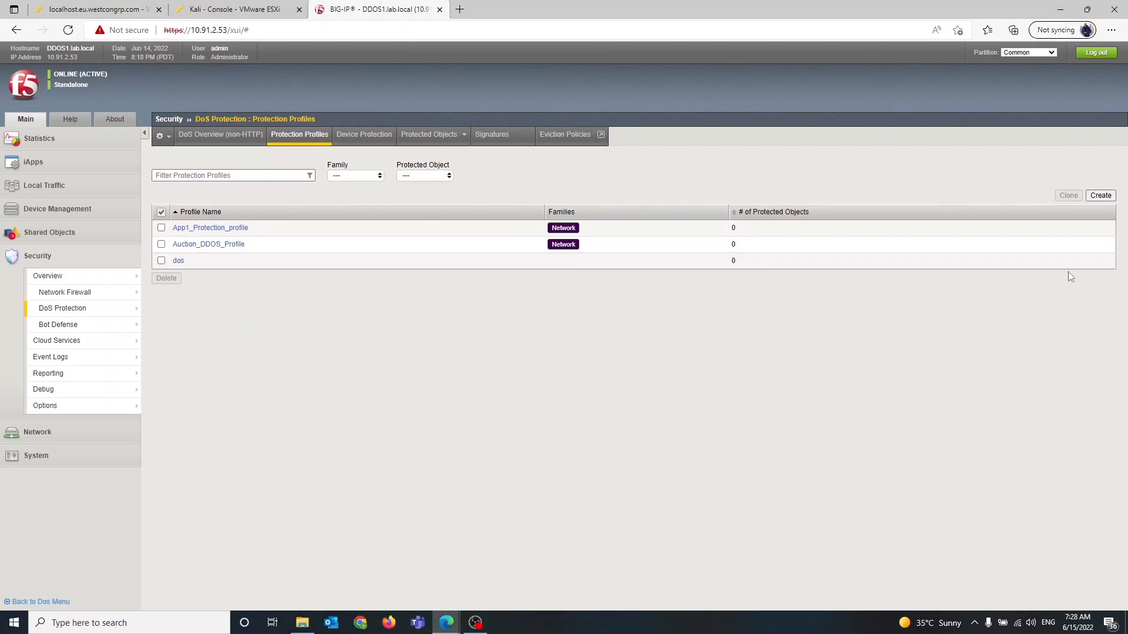
click(1101, 195)
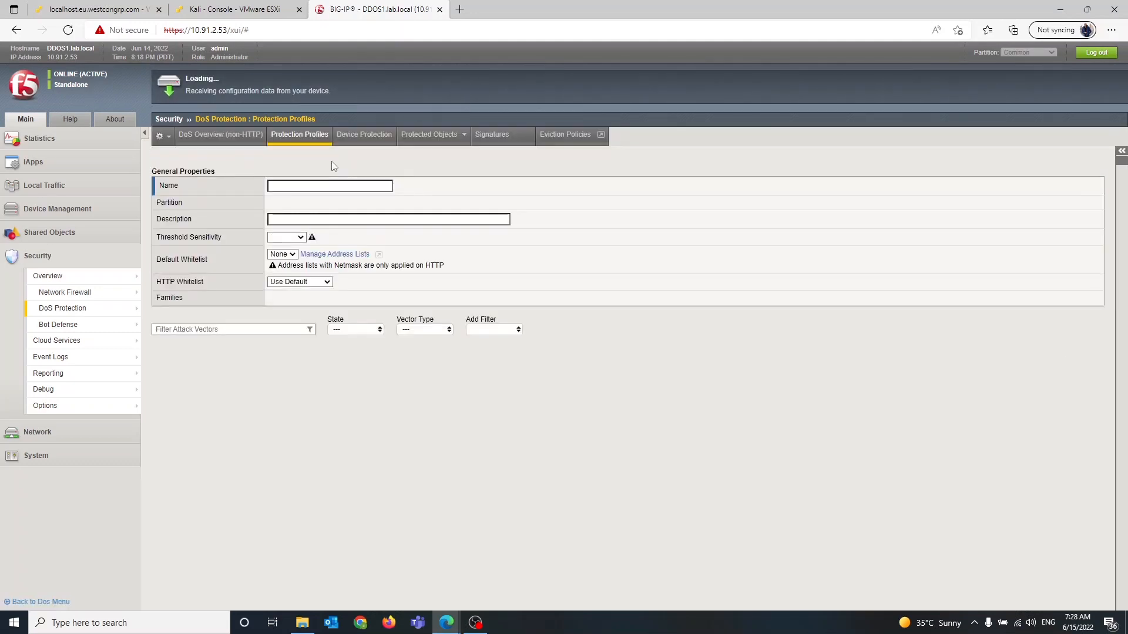
click(316, 188)
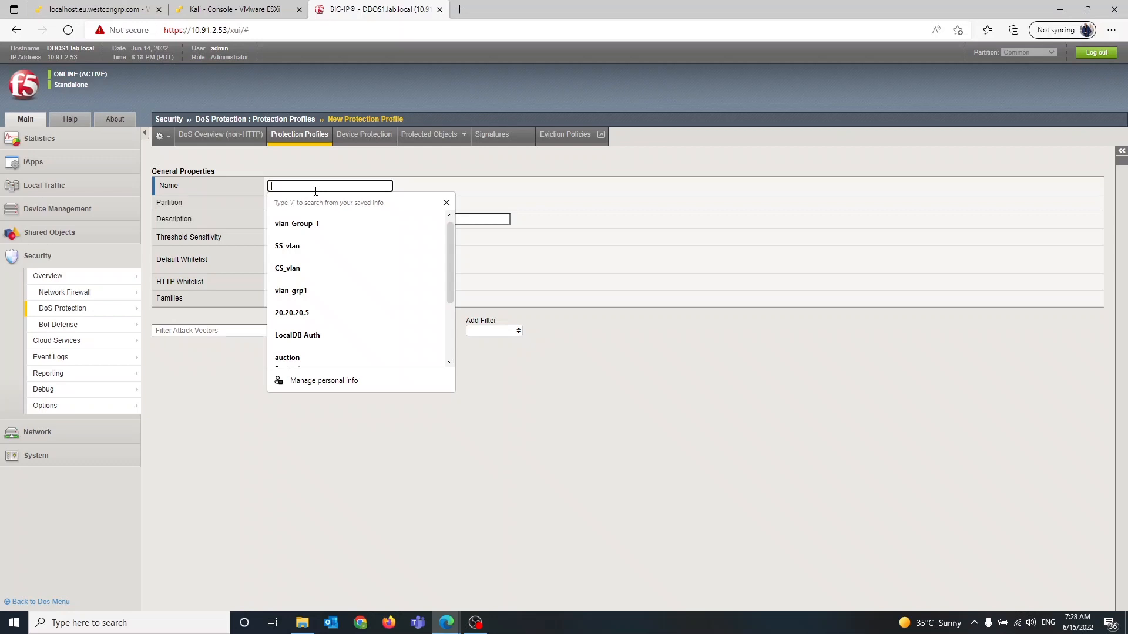
text(Our)
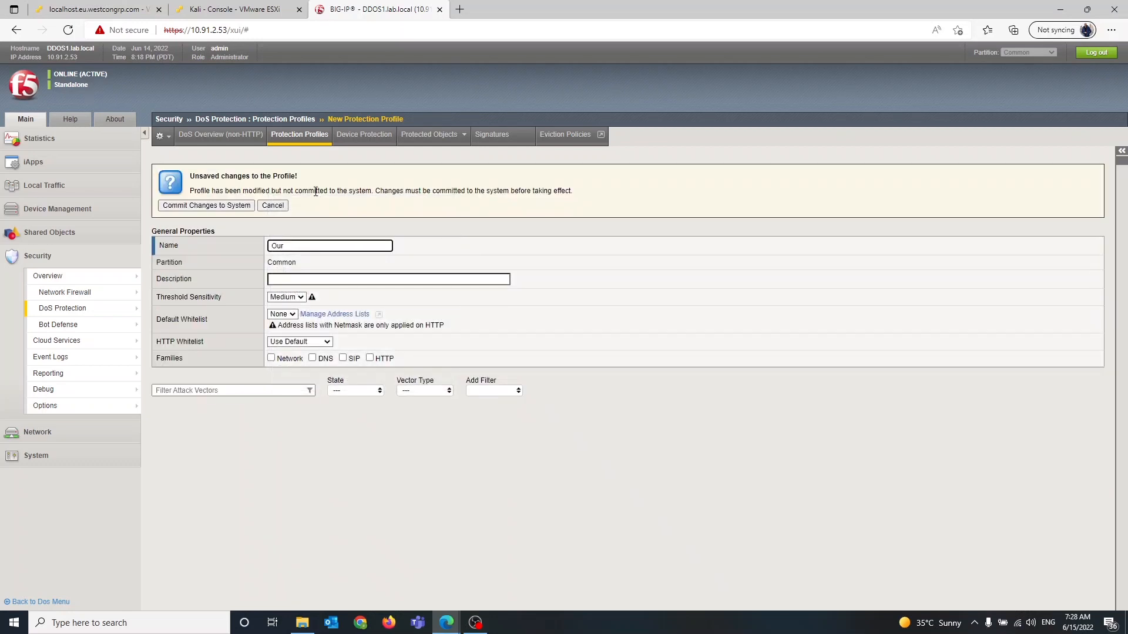
text(_DDOS_pro)
text(file)
Enable the Network family for the profile and expand its network vector settings
click(268, 365)
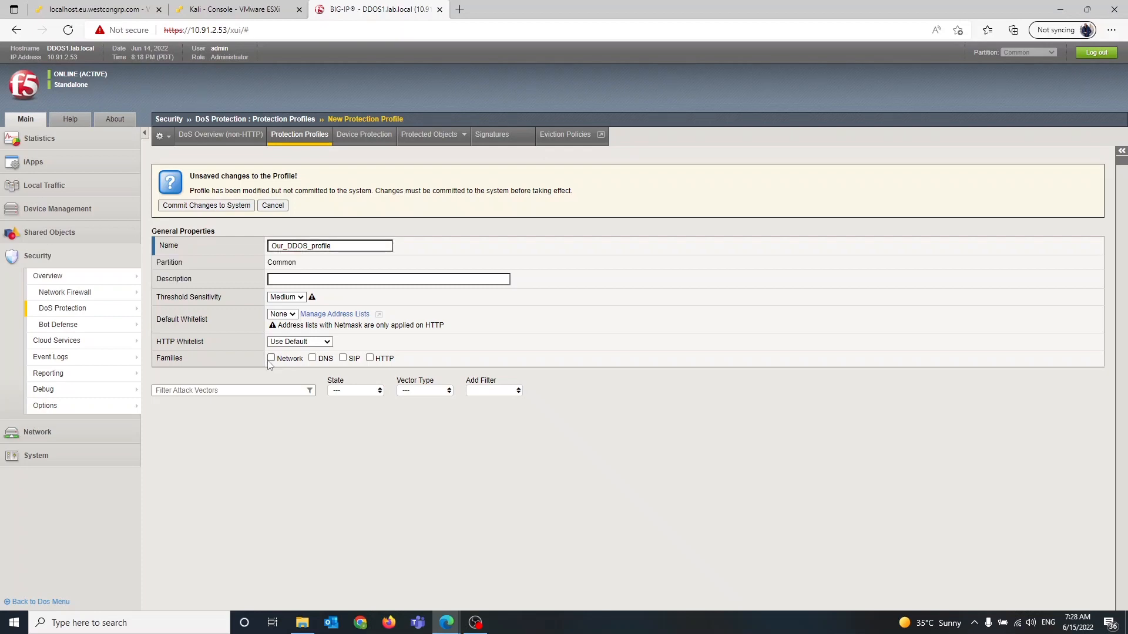
click(270, 358)
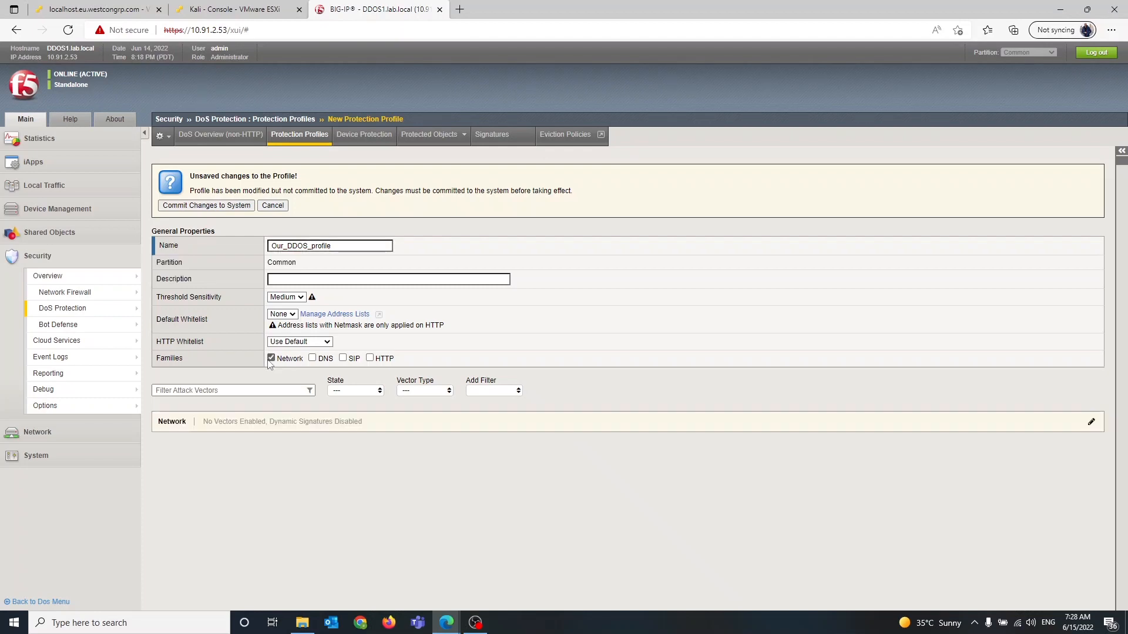
click(259, 422)
Select all network attack vectors and set their state to Mitigate
scroll(259, 423, down, 6)
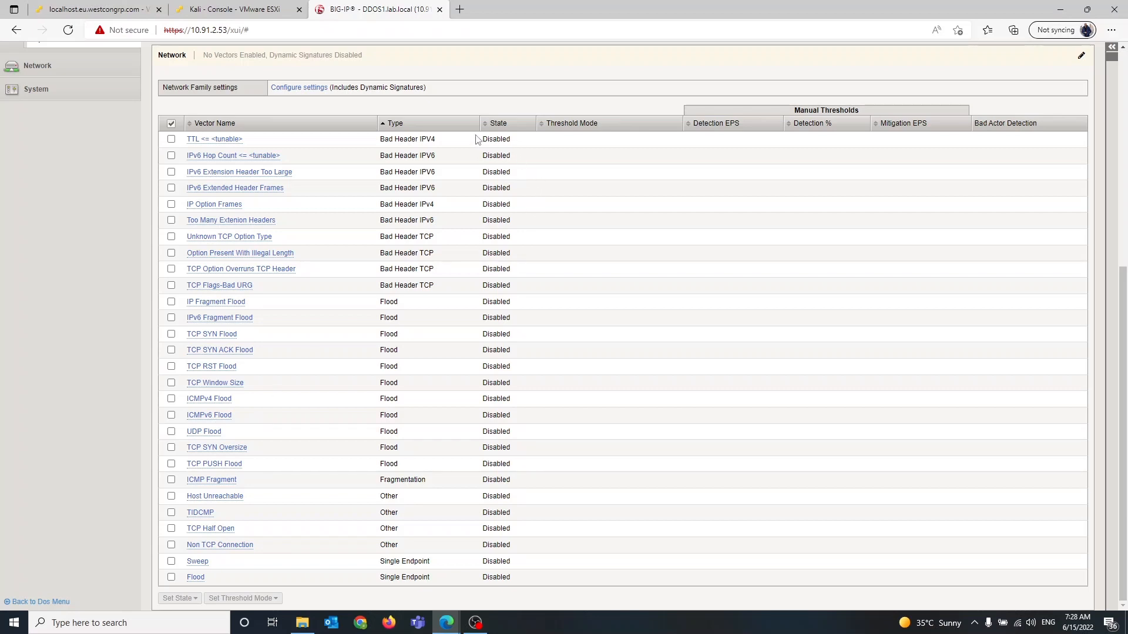
drag(478, 140, 503, 204)
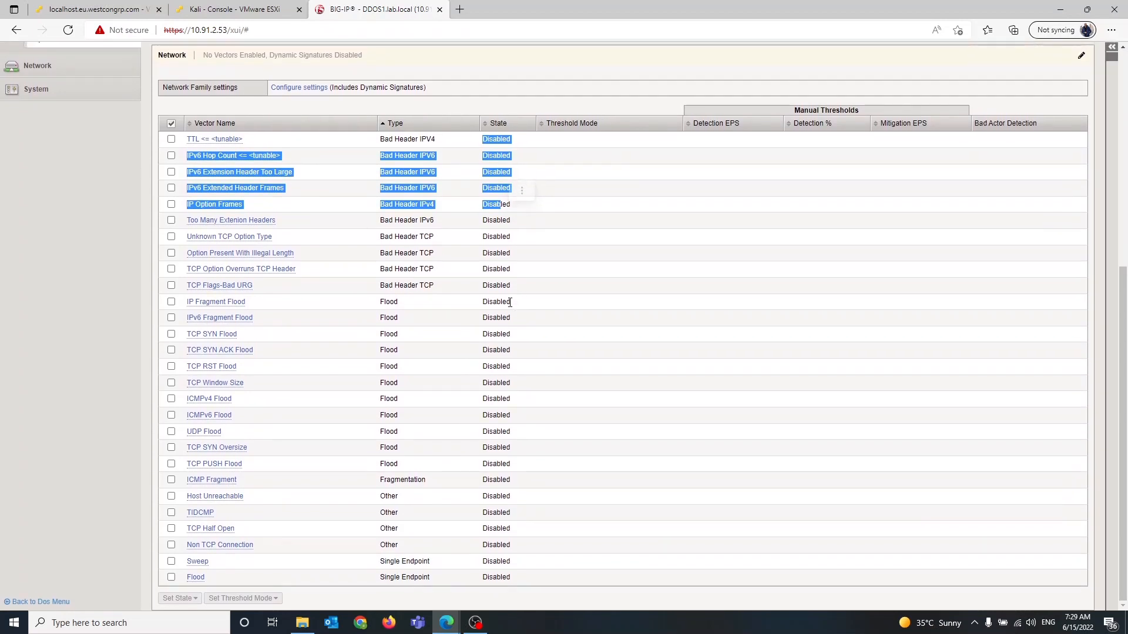
click(171, 123)
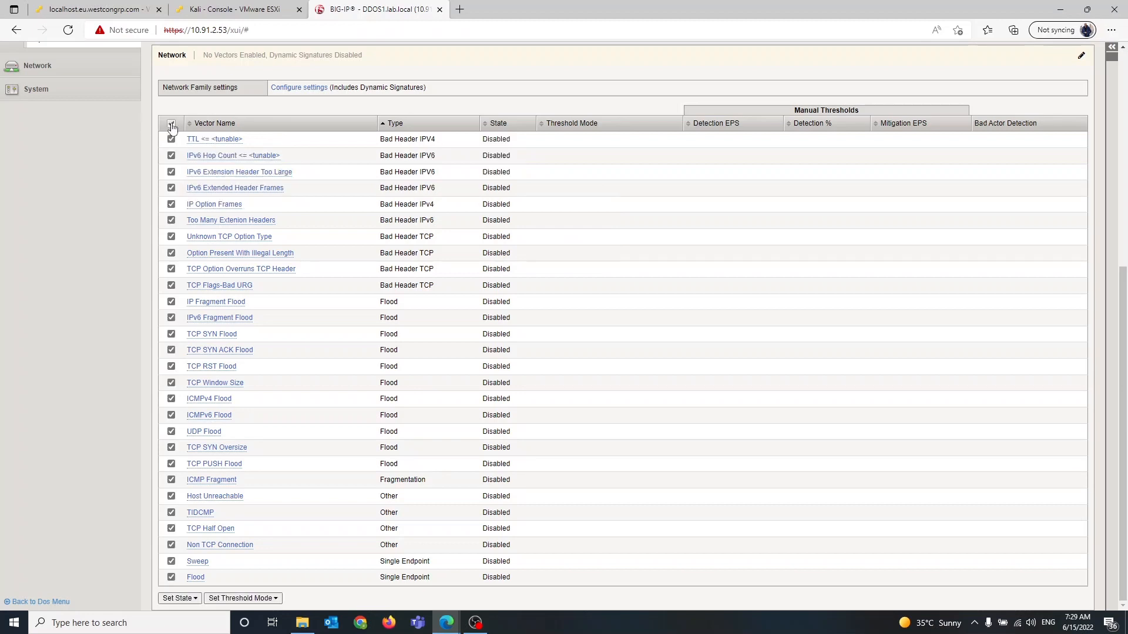
click(194, 598)
scroll(367, 509, down, 2)
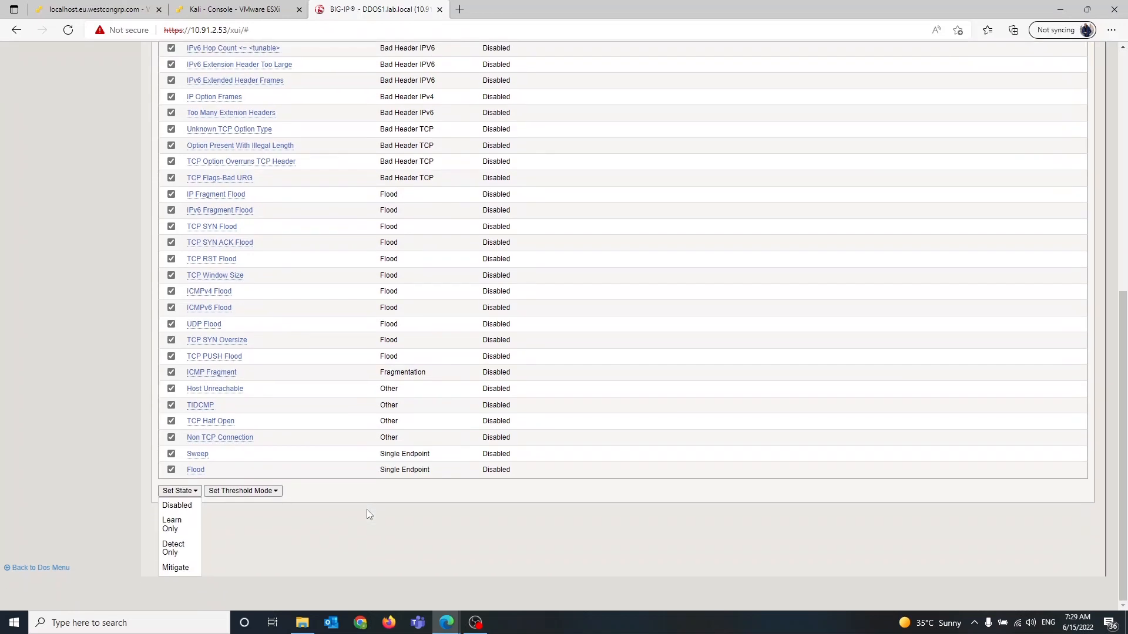
scroll(367, 509, up, 1)
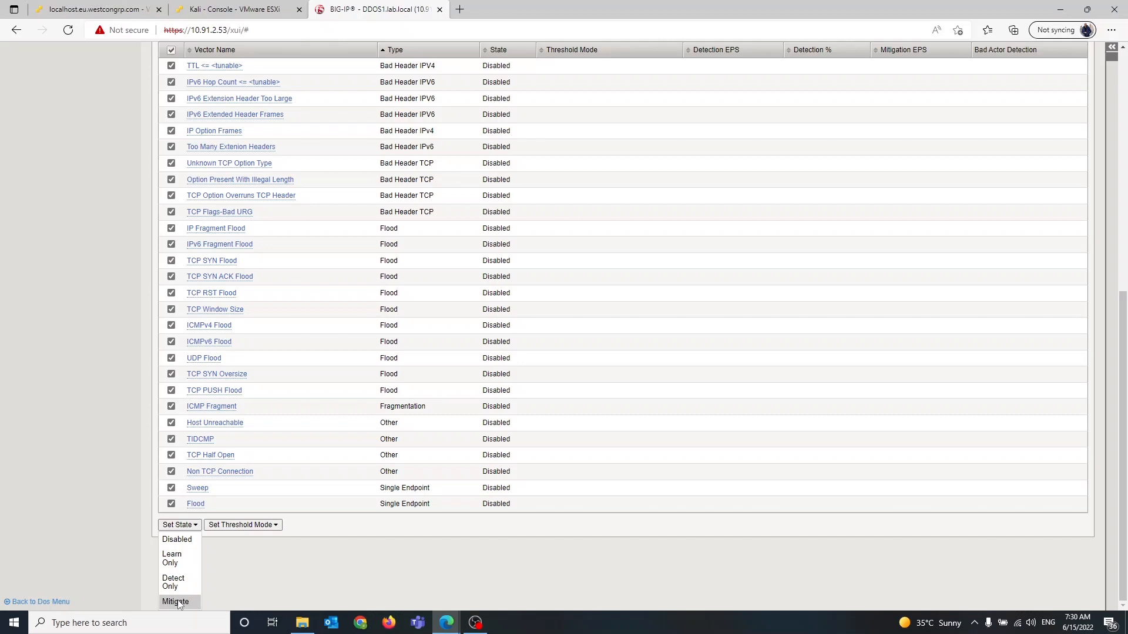
click(175, 602)
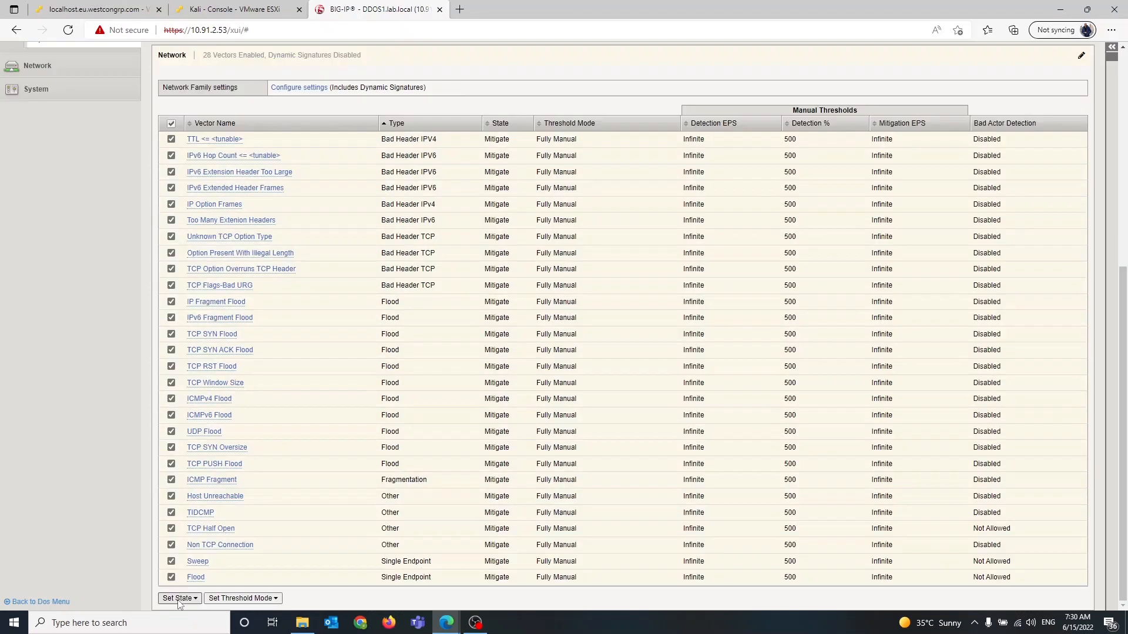
Set the threshold mode of all selected vectors to Fully Automatic
click(220, 599)
scroll(221, 601, down, 2)
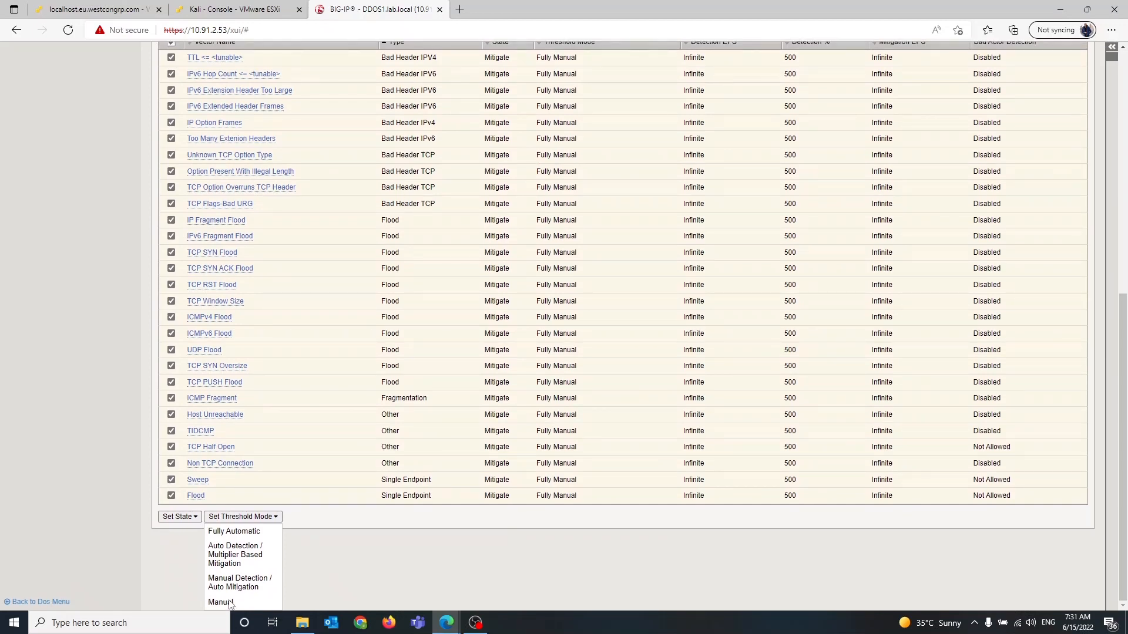
click(253, 531)
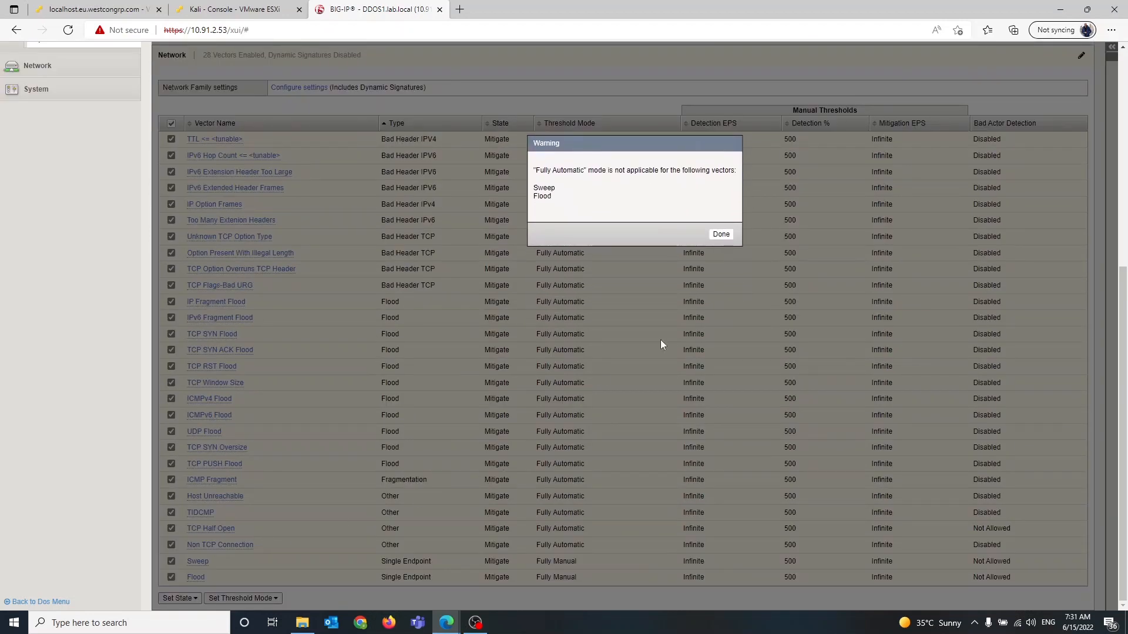
click(722, 250)
Commit the new profile's changes to the system
scroll(727, 236, up, 6)
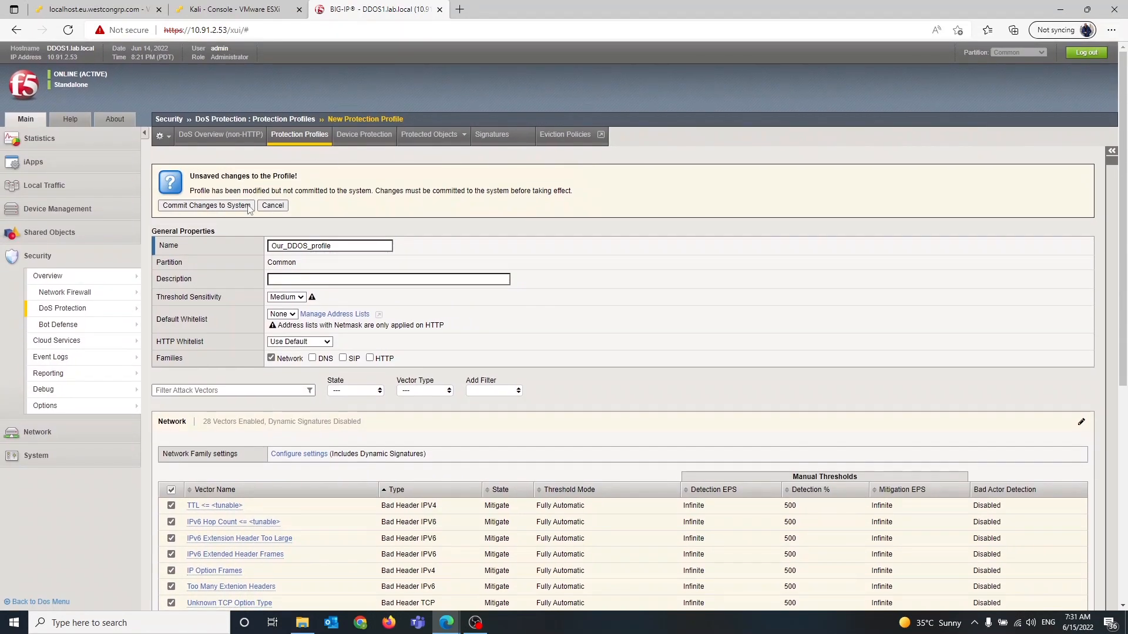
click(230, 206)
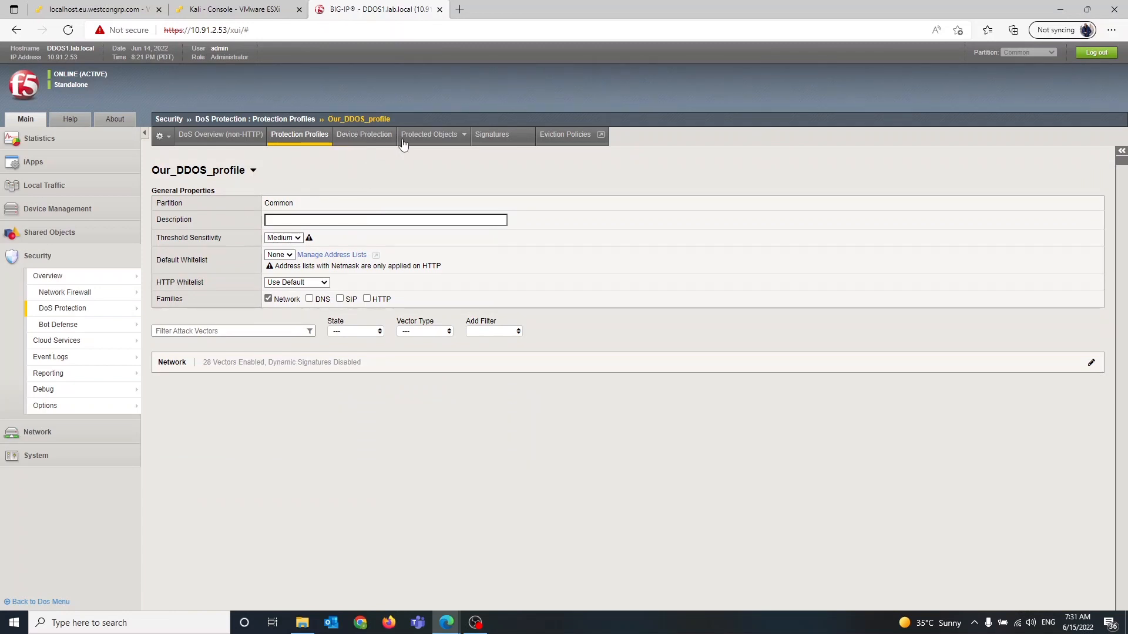
Create a new protected object named Server1_protected_object
mouse_move(433, 140)
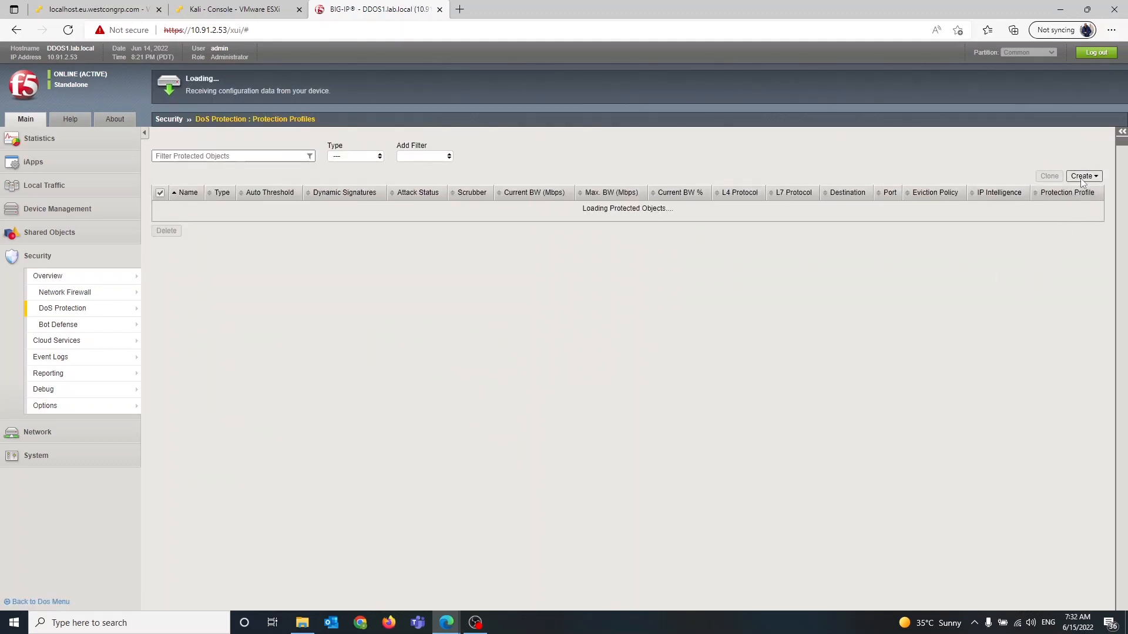
click(1081, 178)
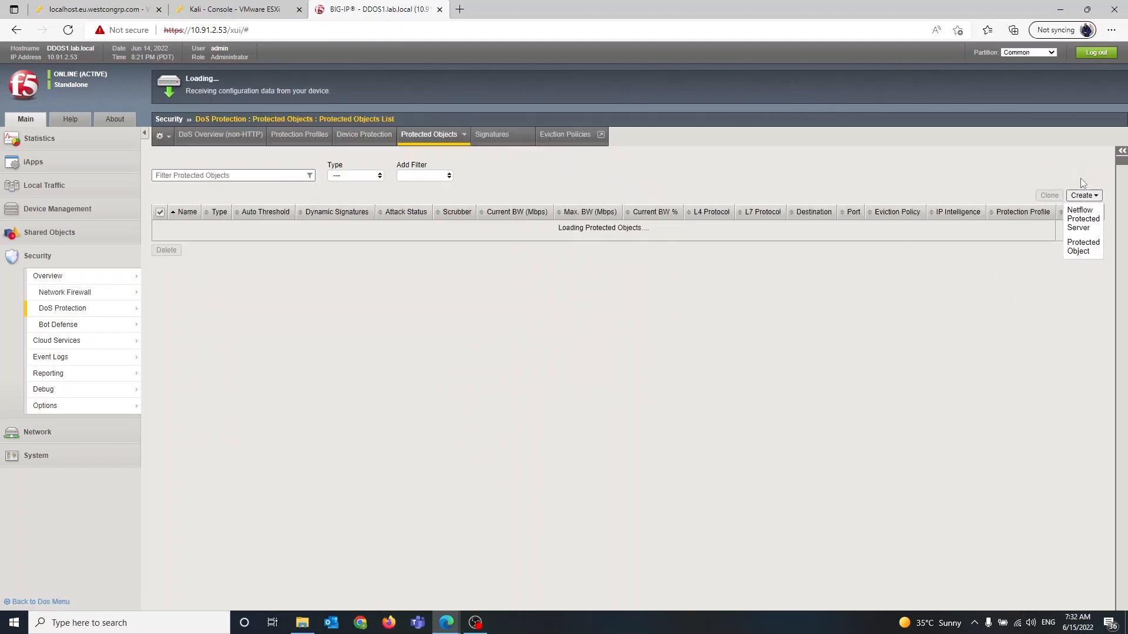
click(1083, 247)
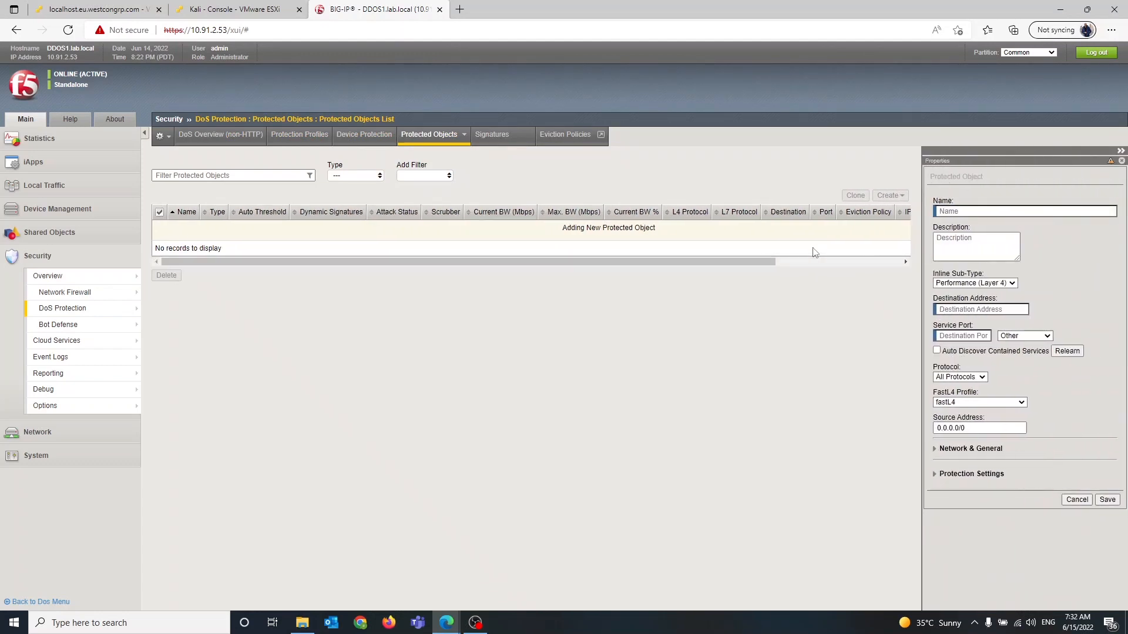
click(949, 211)
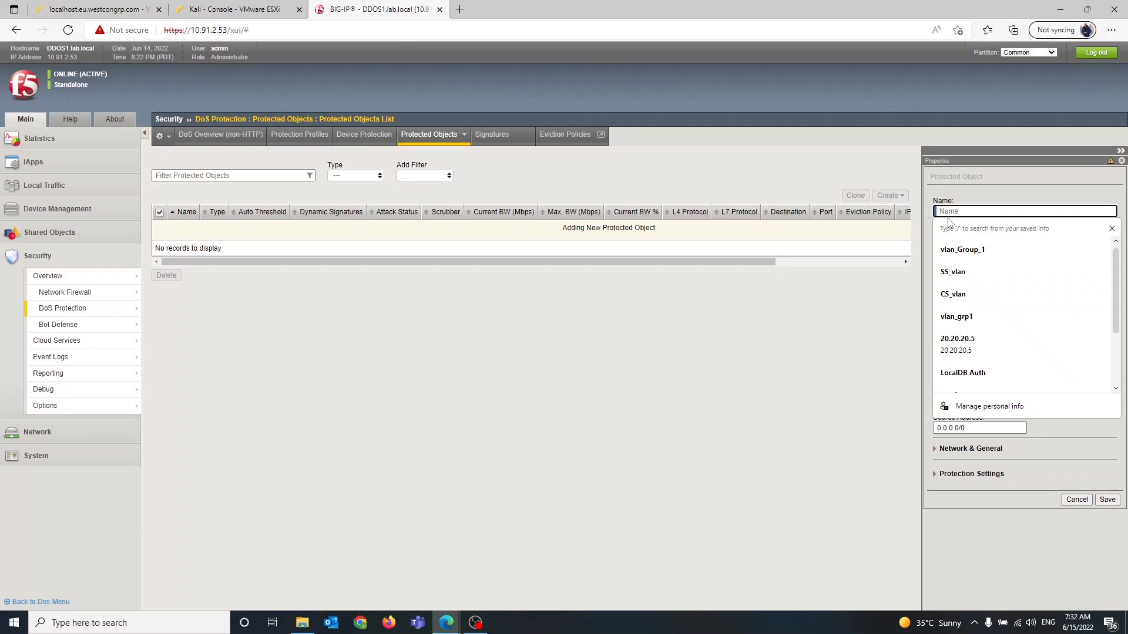
text(Server_)
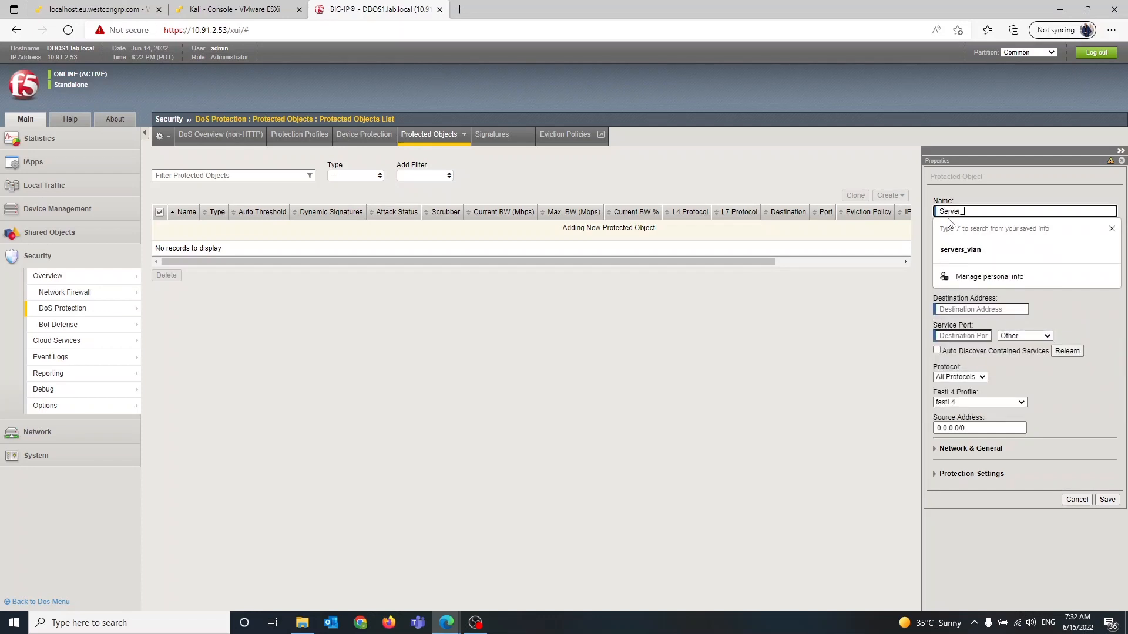
text(1)
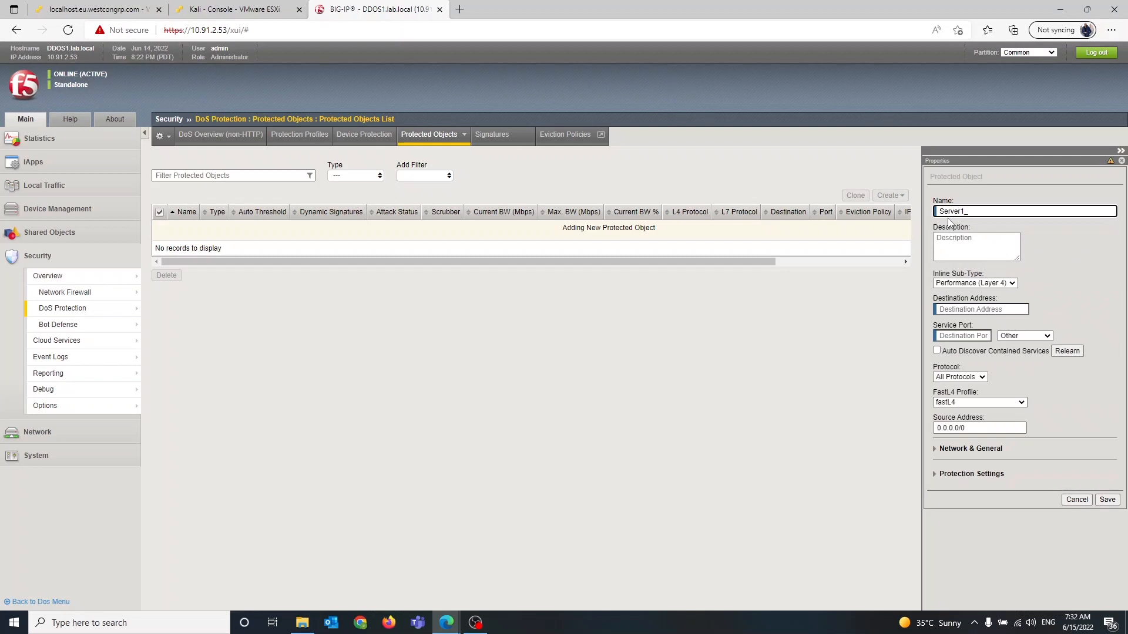
text(protected_object)
Set the protected object's destination address to 20.20.20.0/24 and its service port to *All Ports
click(977, 308)
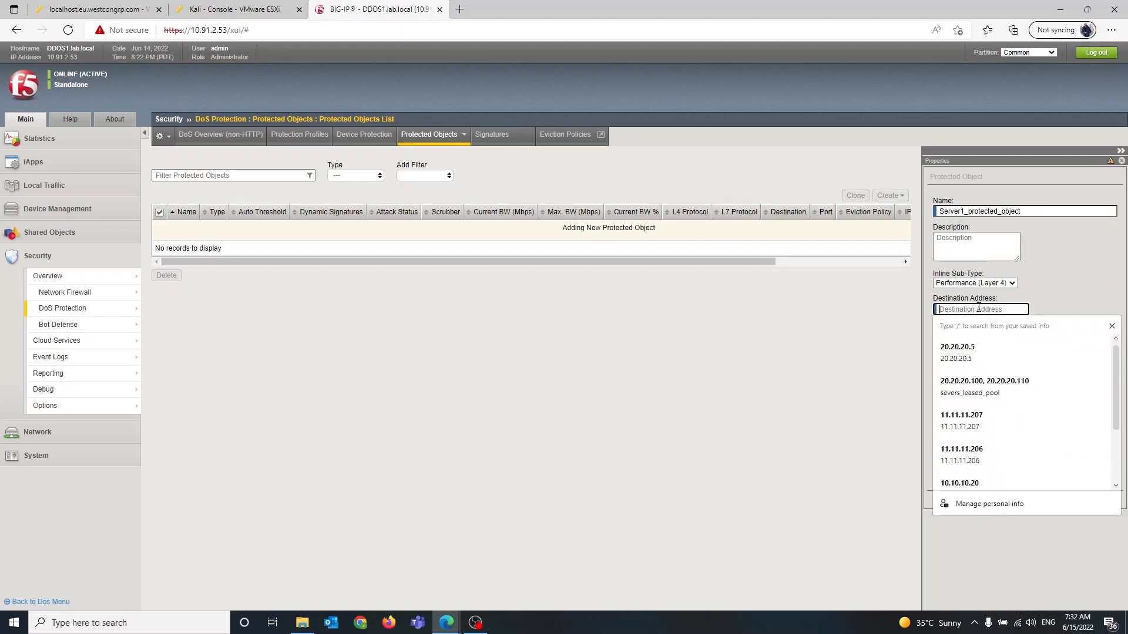
text(20)
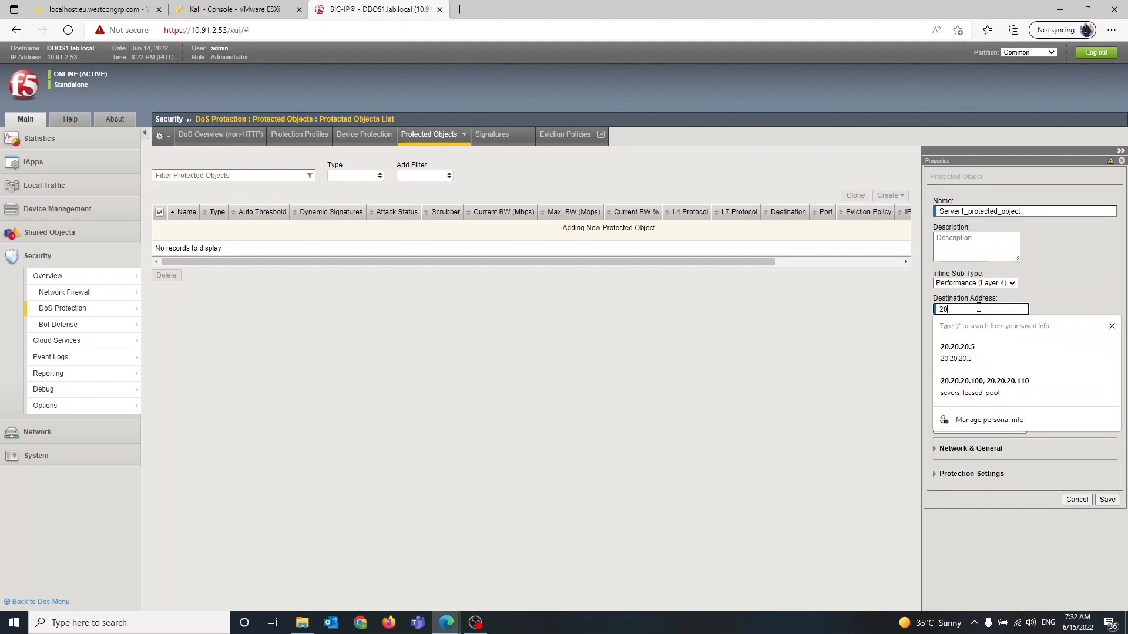
text(.20.20.0)
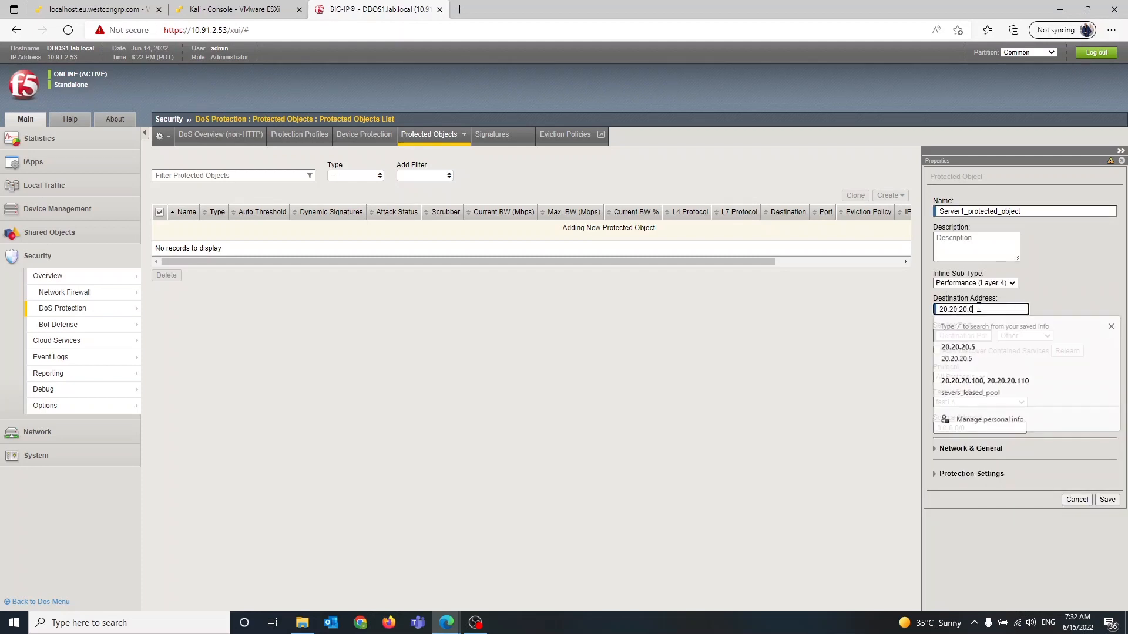
text(/24)
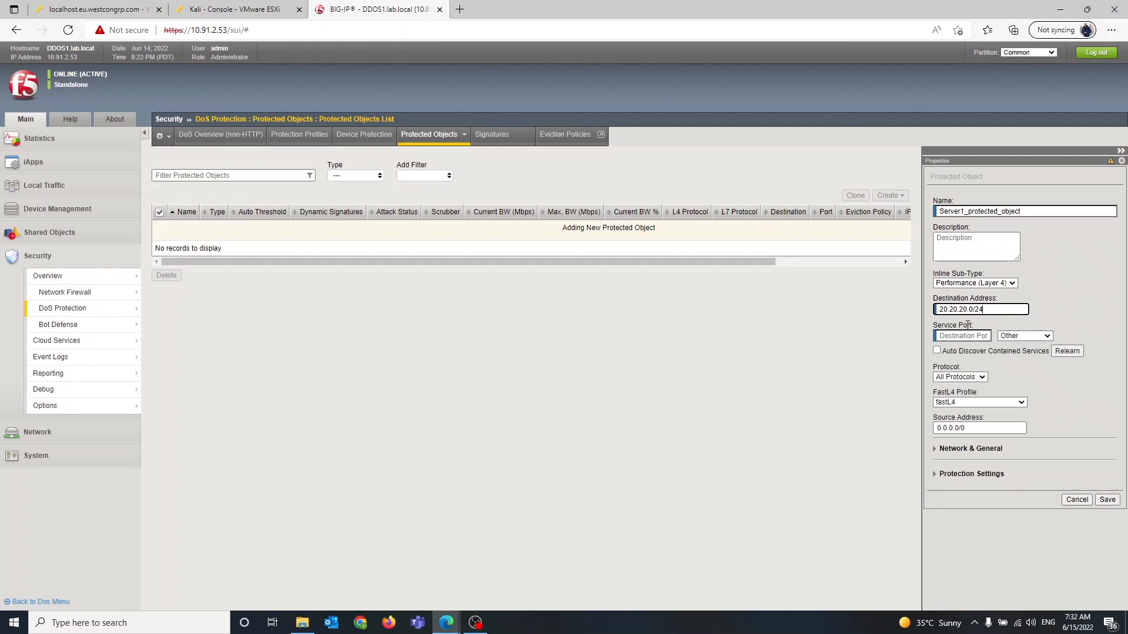
click(1035, 336)
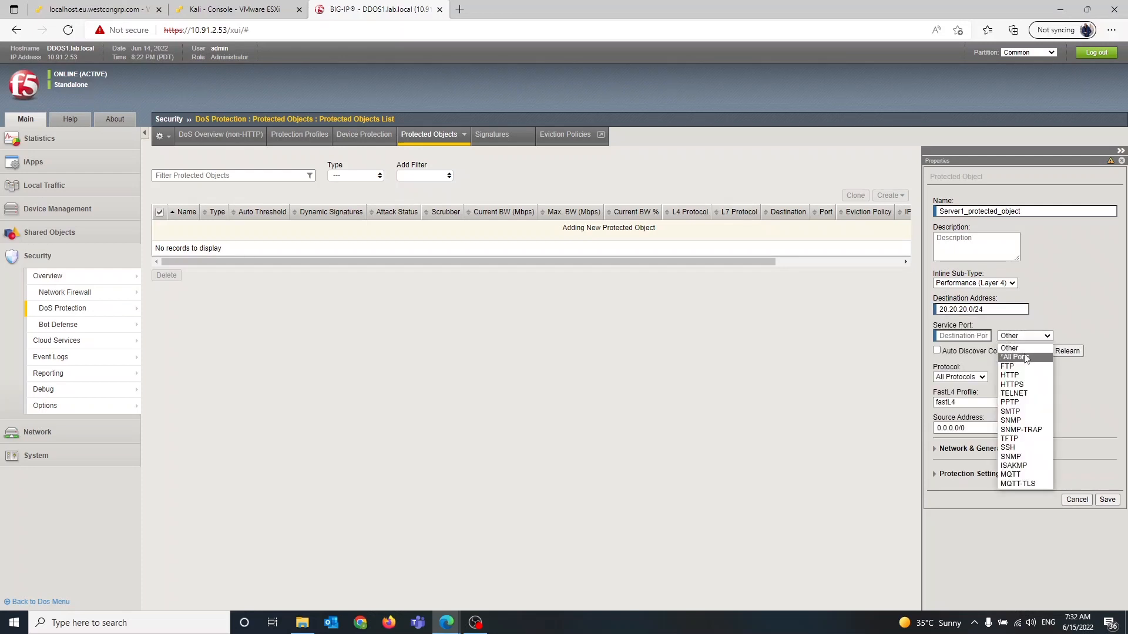
click(1024, 356)
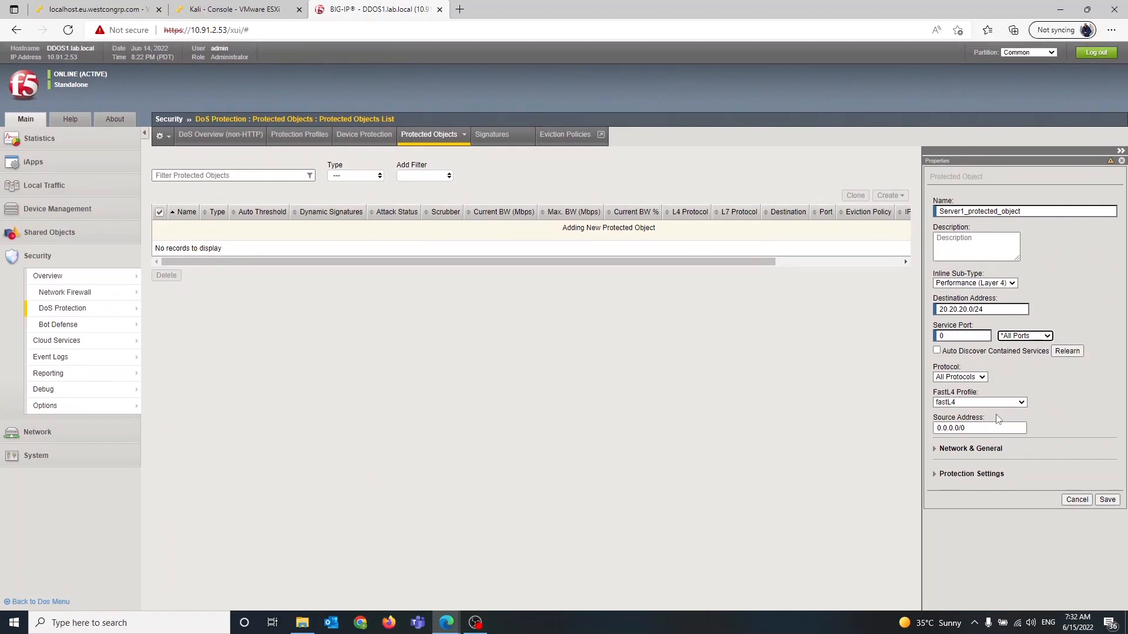
Expand the protected object's Network & General settings
click(977, 450)
scroll(976, 451, down, 1)
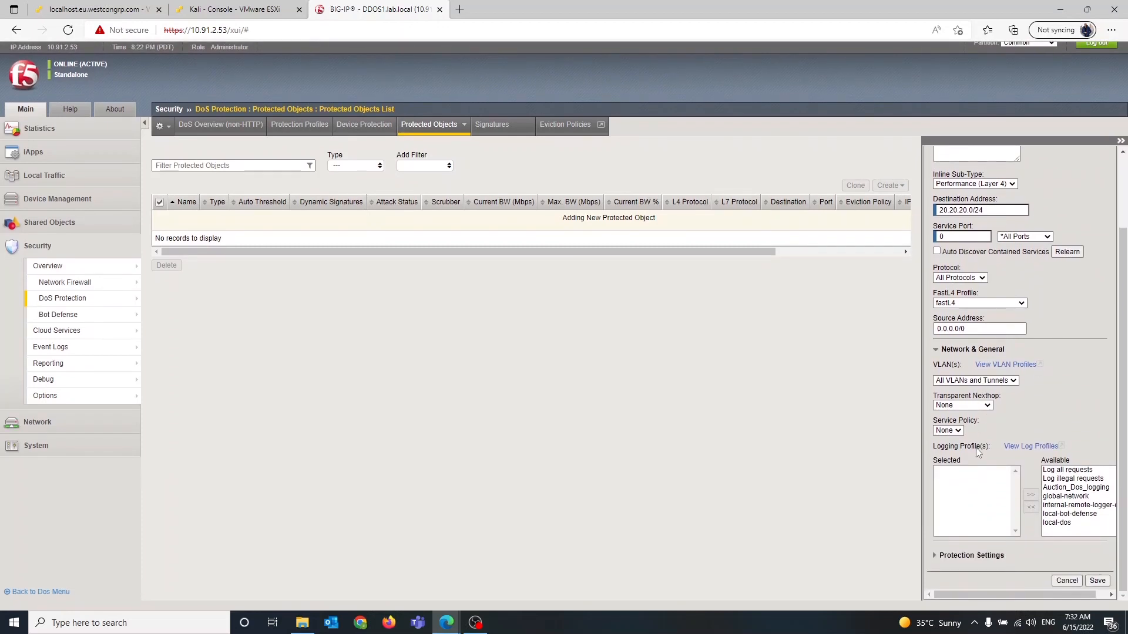
scroll(977, 450, up, 1)
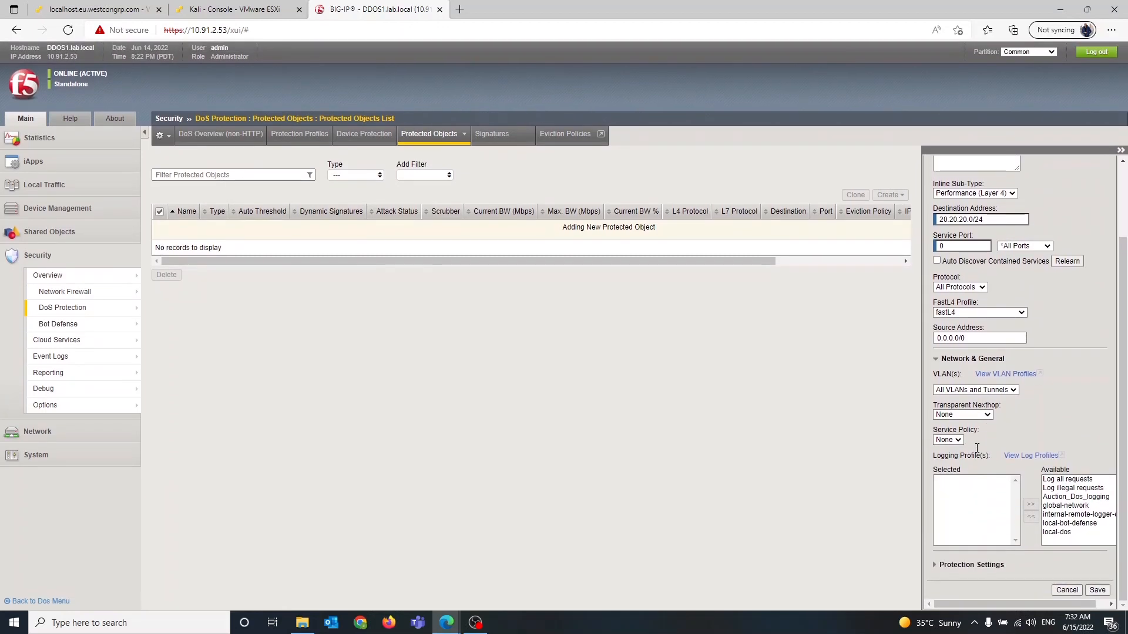
Set the protected object's transparent nexthop to vlan_Group_1
click(977, 416)
key(Down)
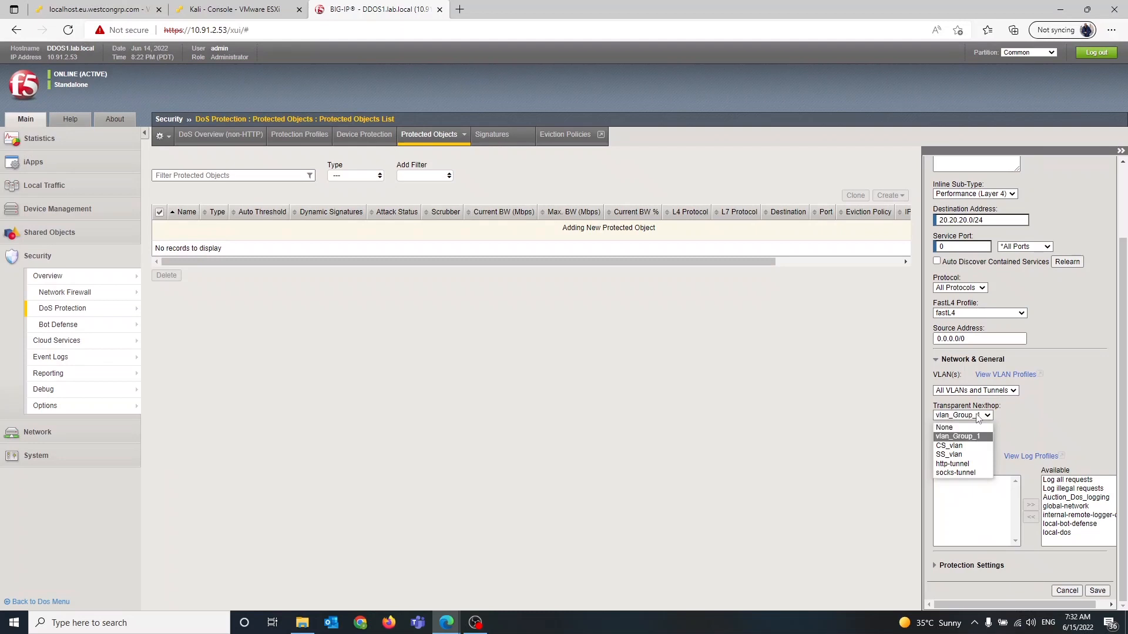
key(Return)
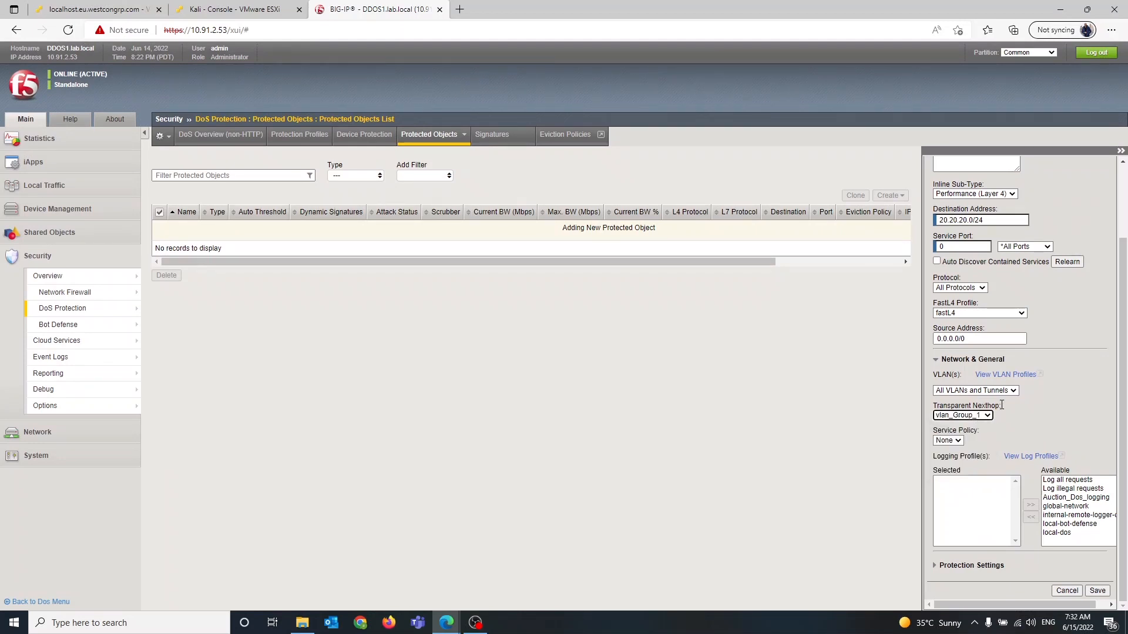
Expand the Protection Settings and choose Our_DDOS_profile as the protection profile
click(938, 566)
scroll(939, 570, down, 3)
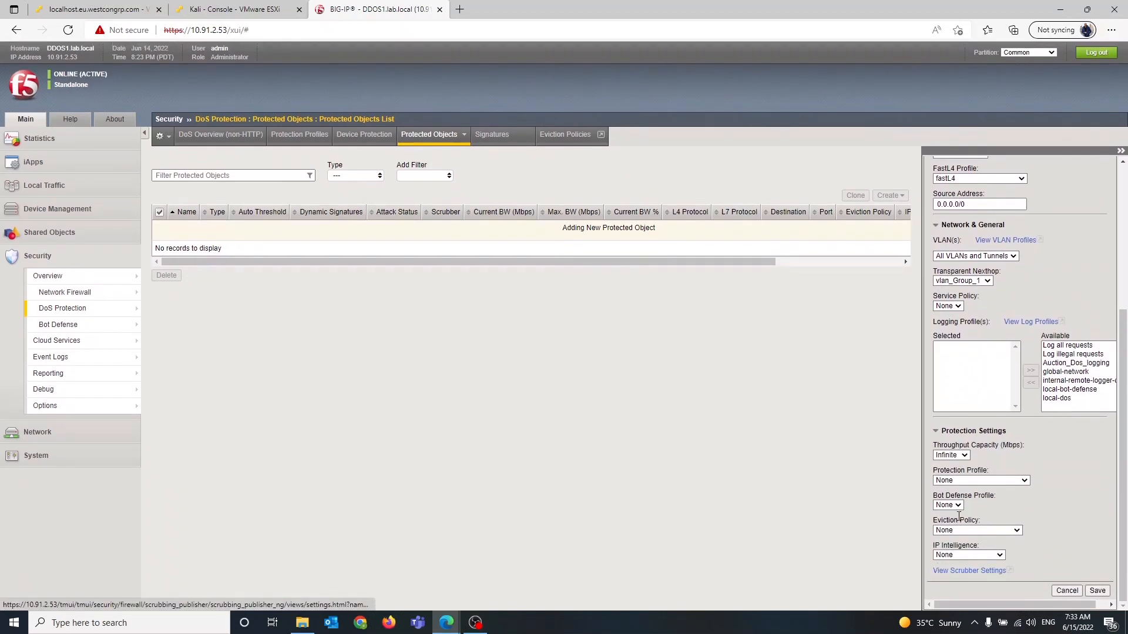
click(990, 481)
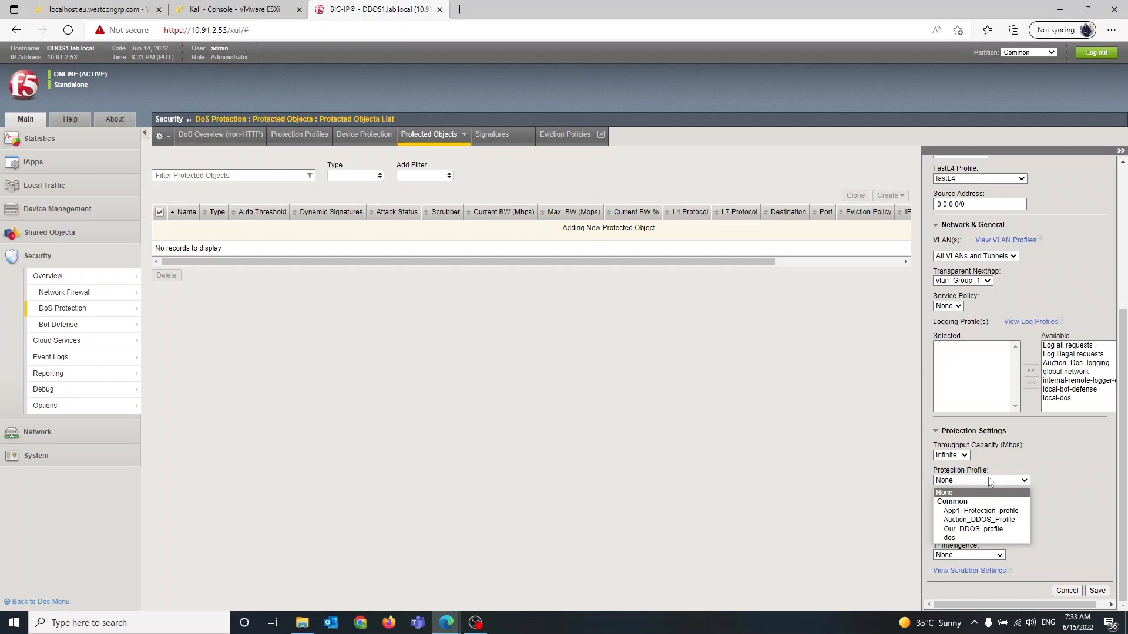
click(978, 530)
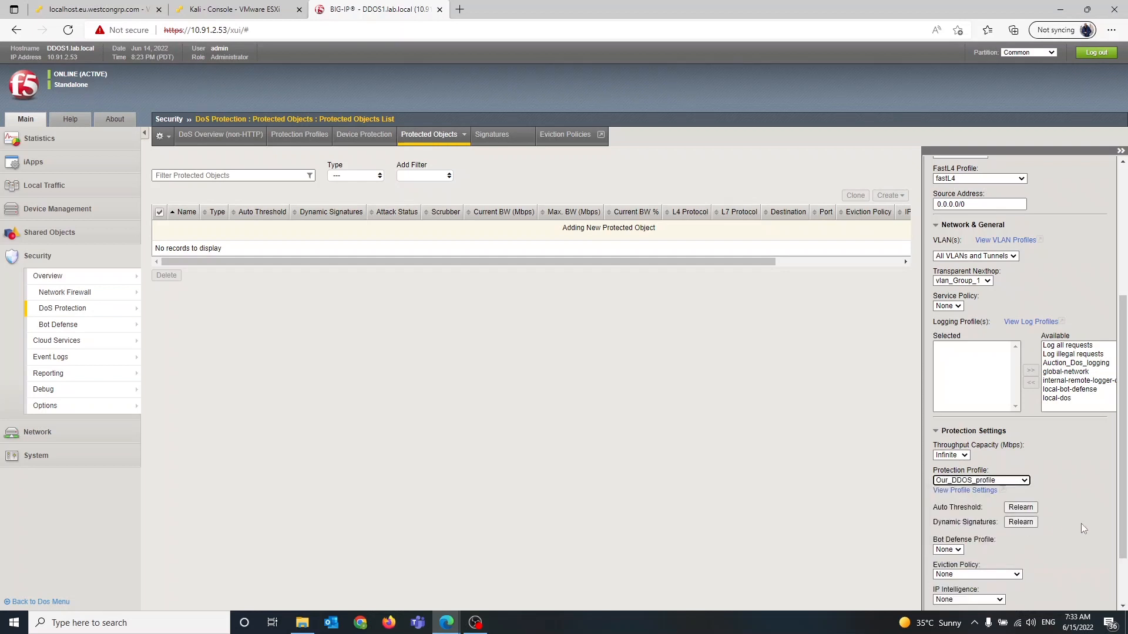
Set the eviction policy to default-eviction-policy and the IP intelligence policy to ip-intelligence
scroll(1083, 524, down, 3)
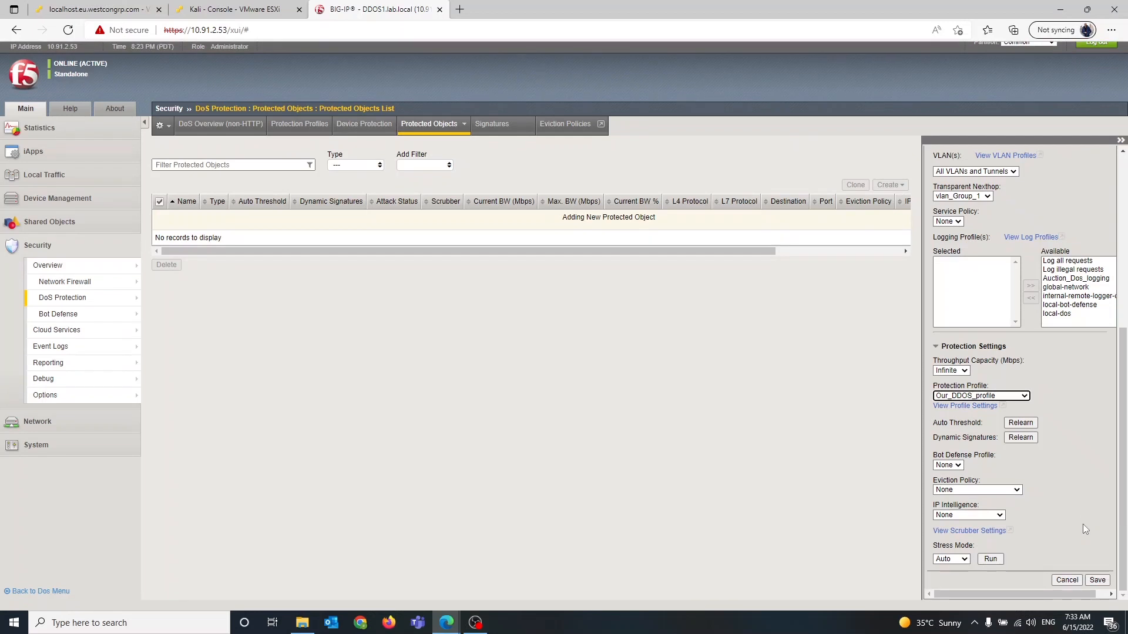
click(1015, 501)
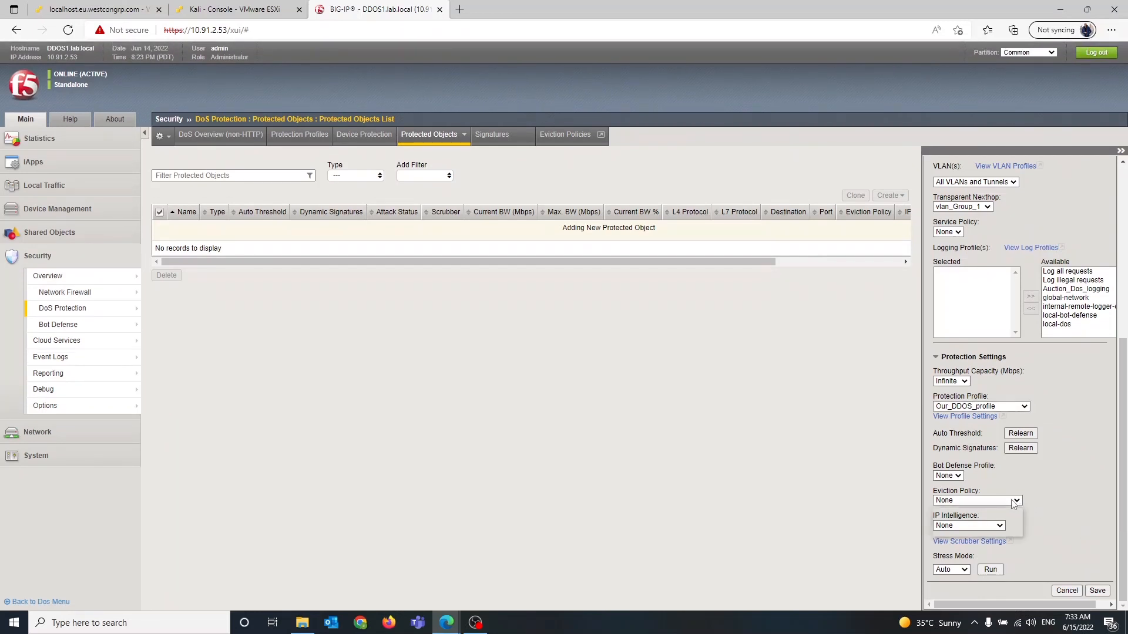
key(Down)
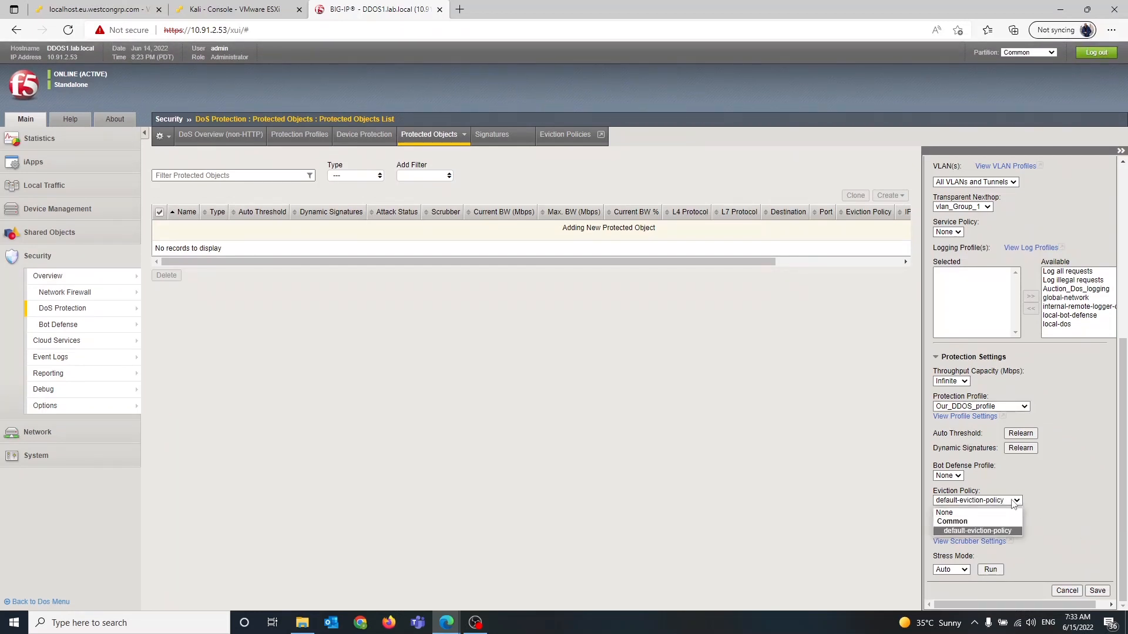
key(Return)
scroll(1012, 504, down, 1)
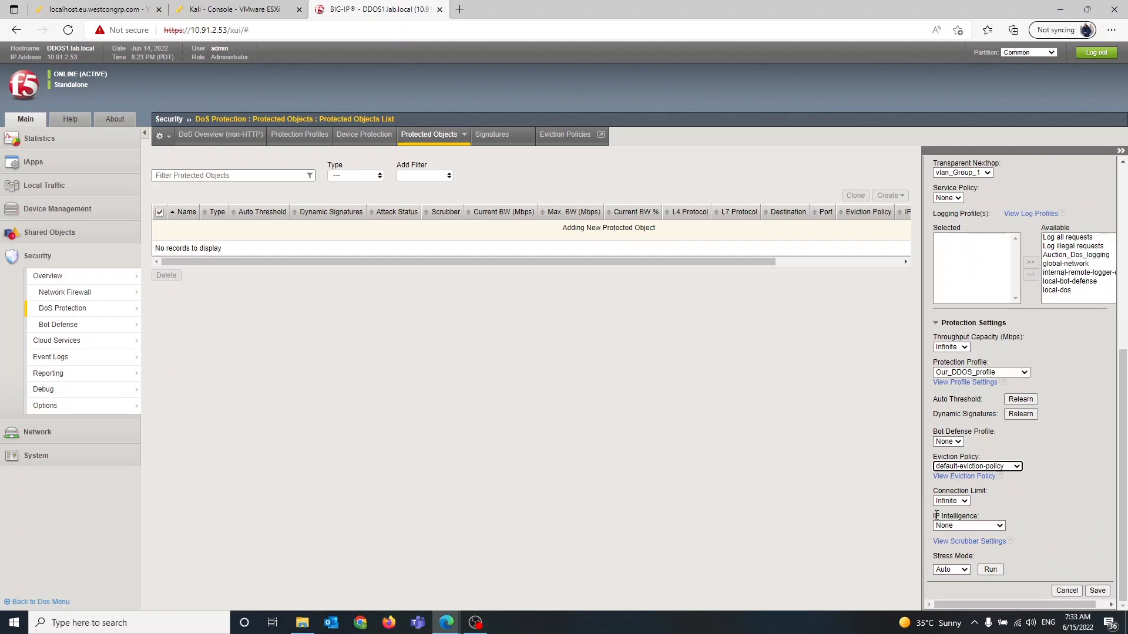
click(990, 526)
key(Down)
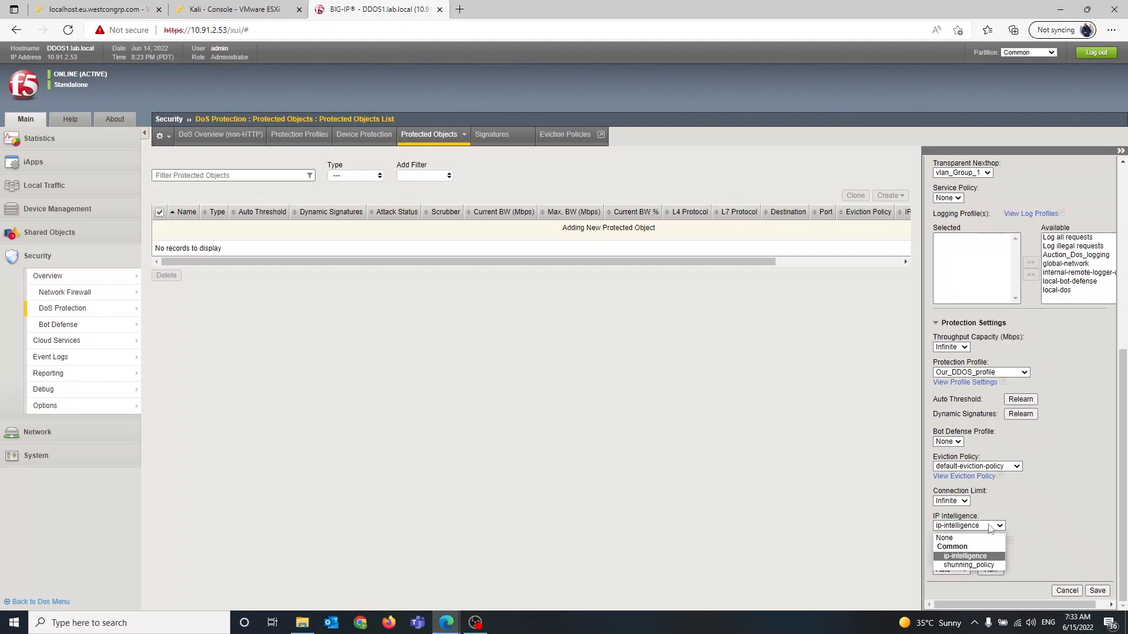
key(Return)
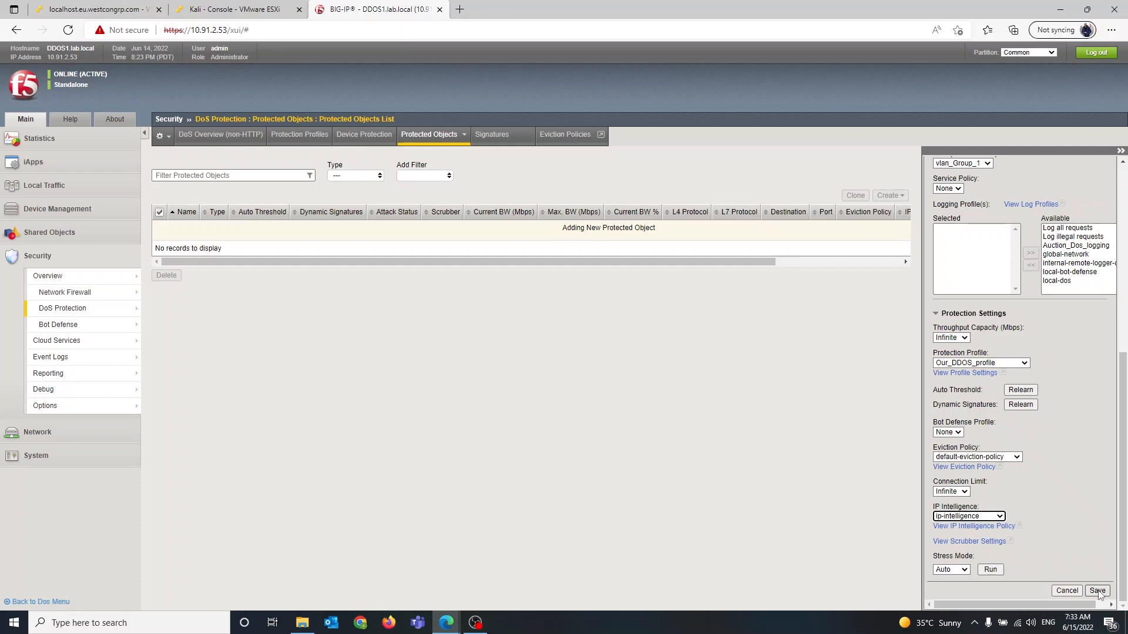
Add Auction_Dos_logging to the selected logging profiles and save the protected object
click(1077, 247)
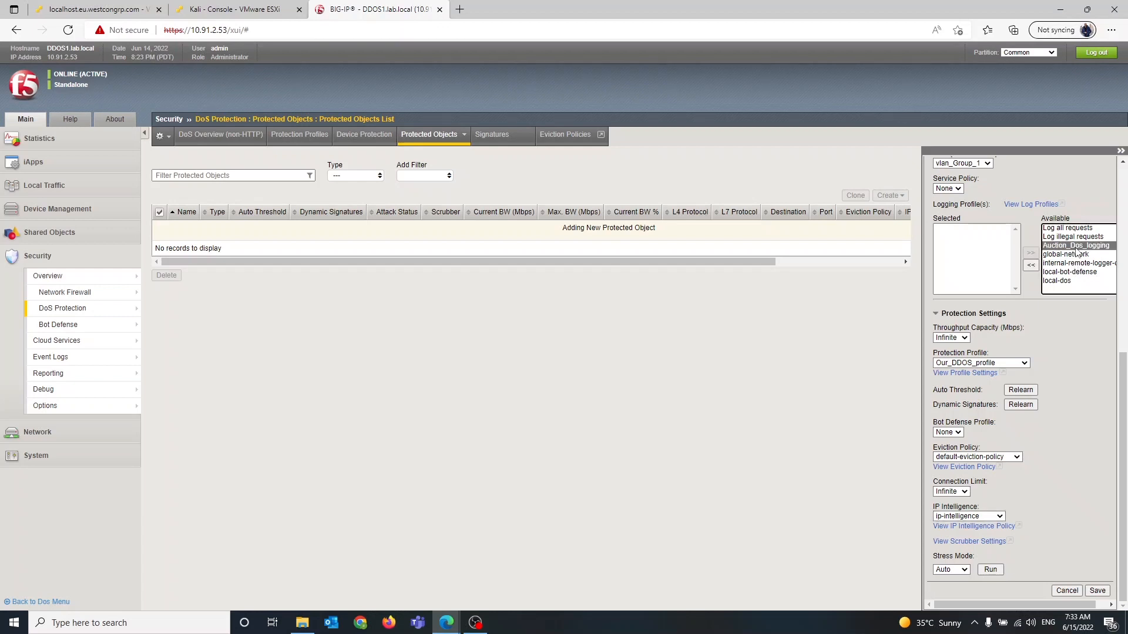
click(1033, 265)
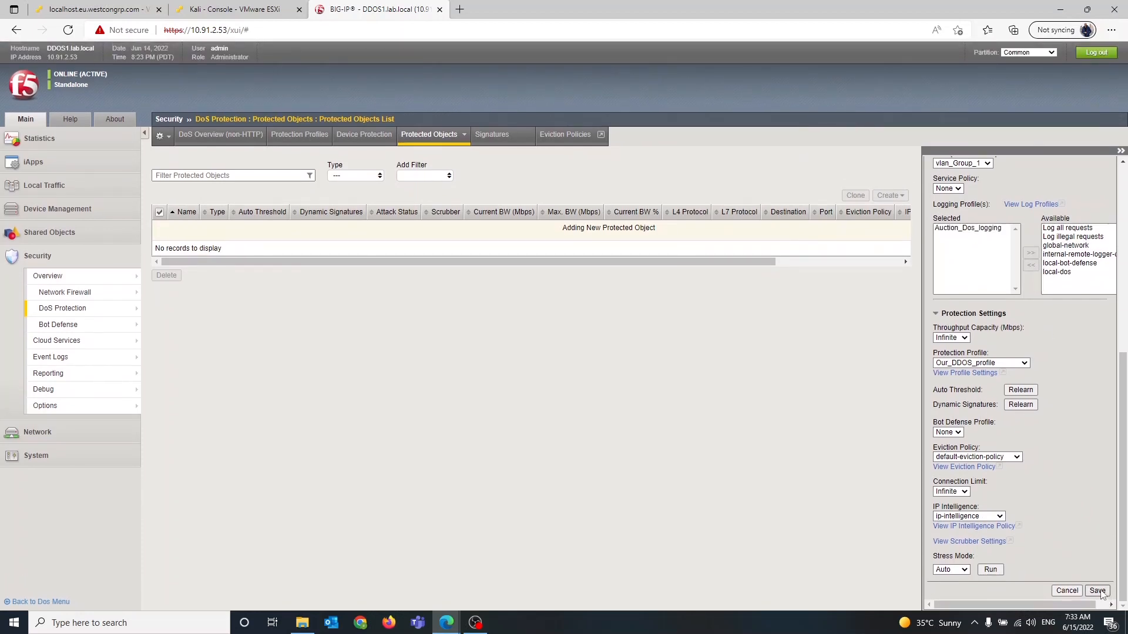
click(1097, 591)
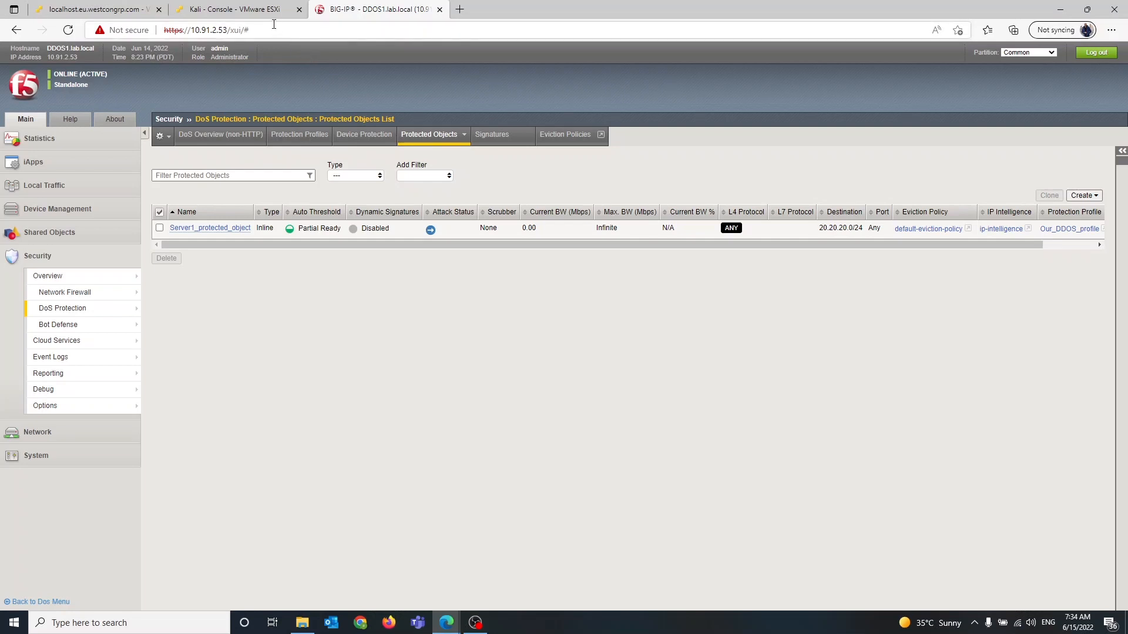
Switch to the Kali console tab and unlock the session with the account password
click(261, 12)
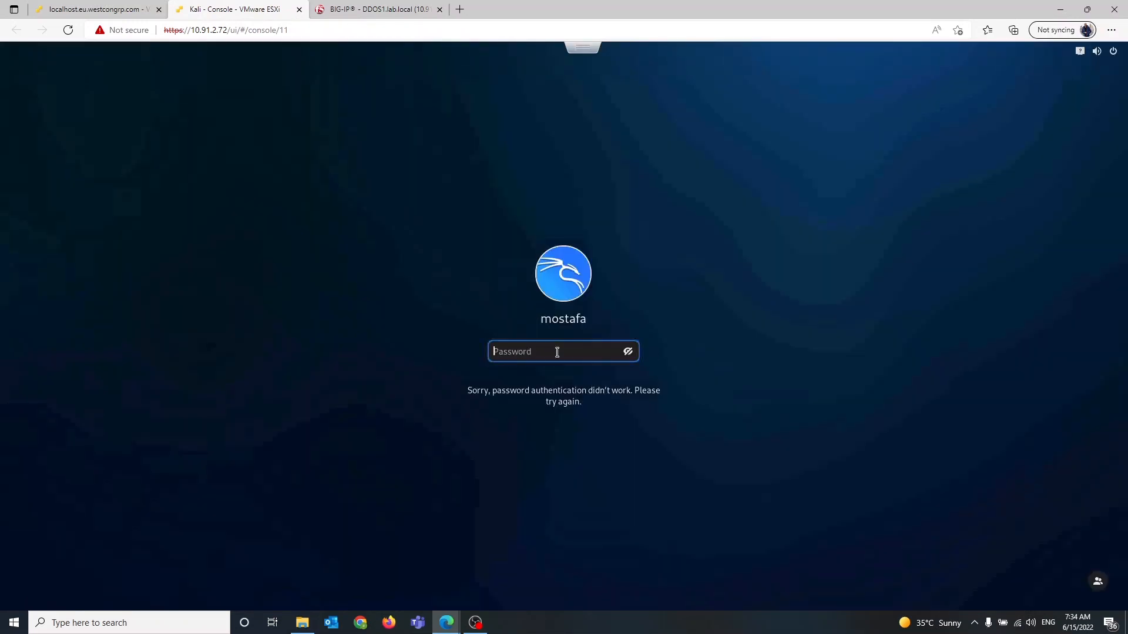
text(************)
key(Return)
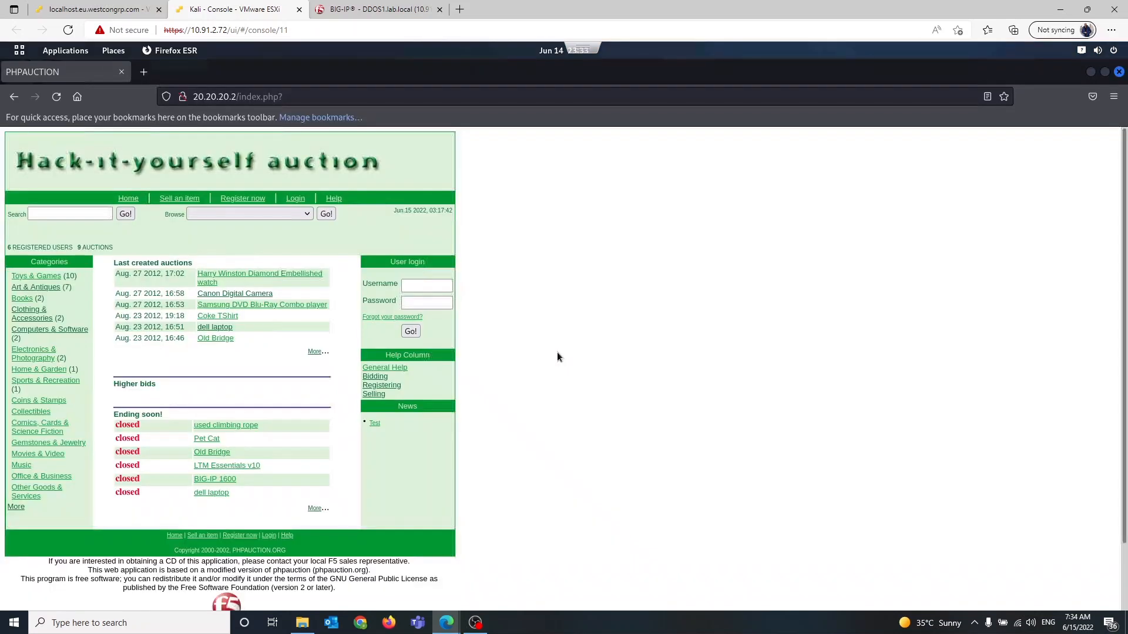
Close the Firefox window showing the auction site on the Kali desktop
click(1091, 73)
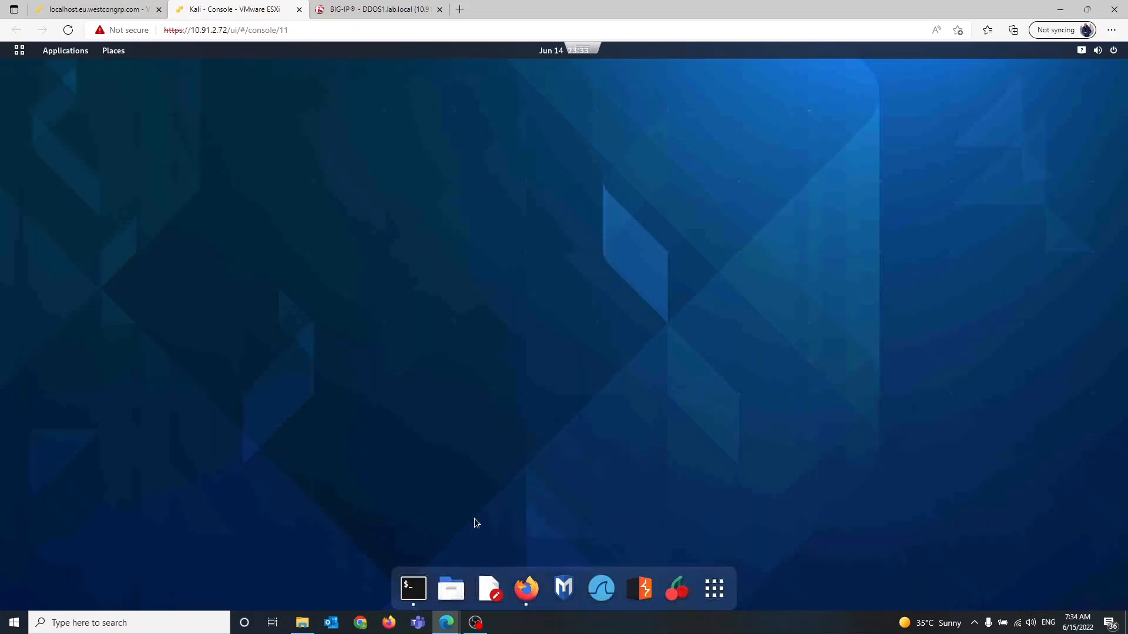
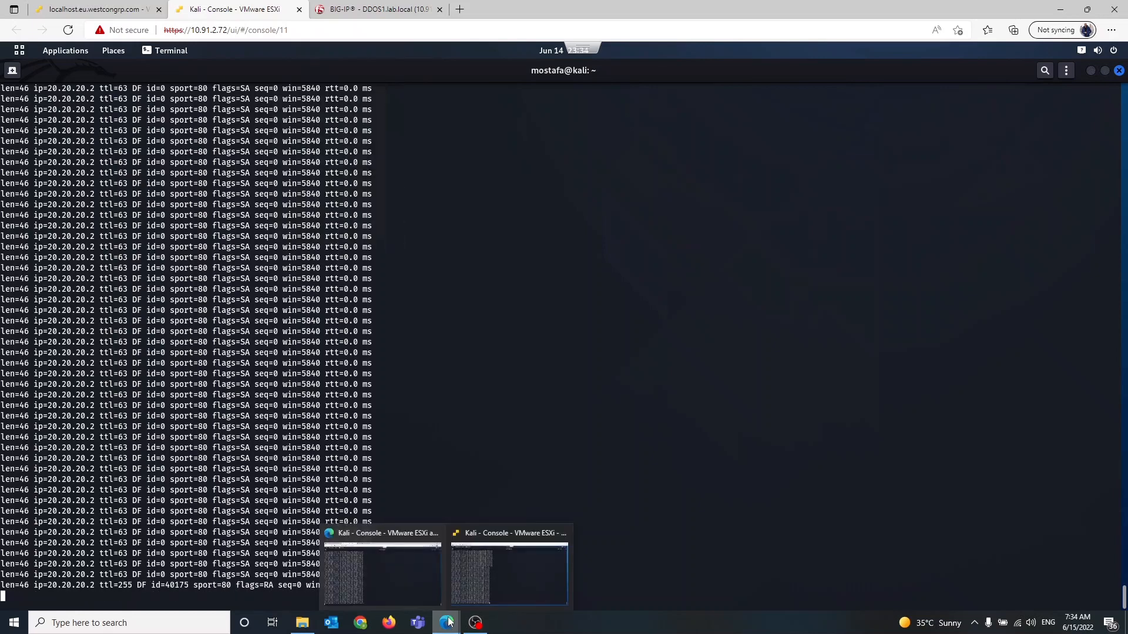
Return to the BIG-IP, expand the protected object's ongoing attacks, and open the TCP RST flood attack in the DoS visibility dashboard
click(371, 7)
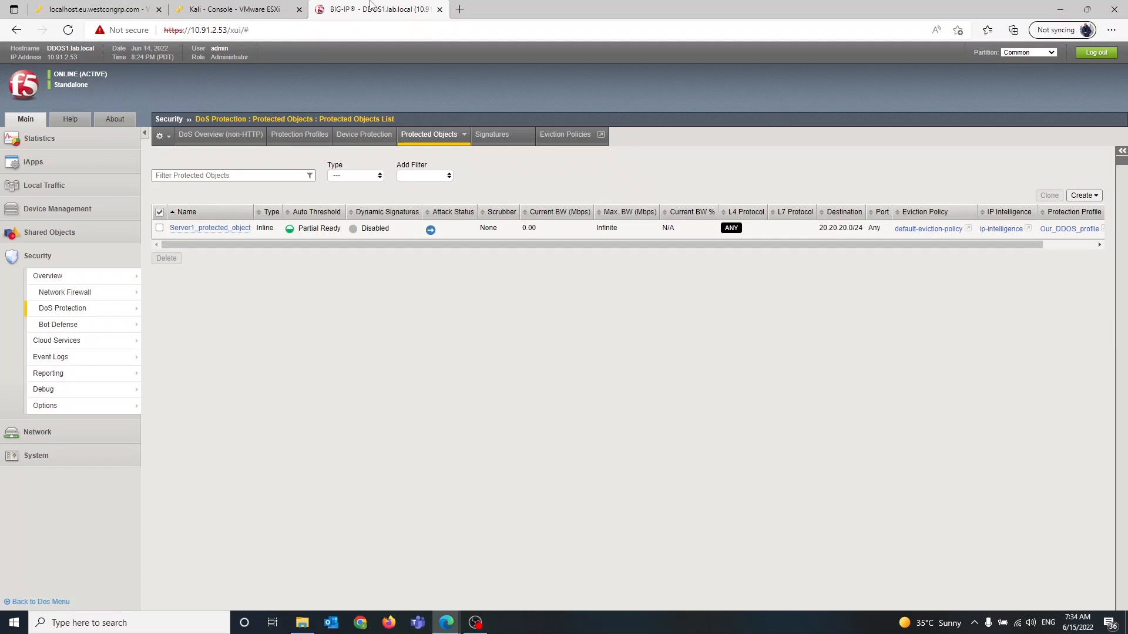
mouse_move(440, 135)
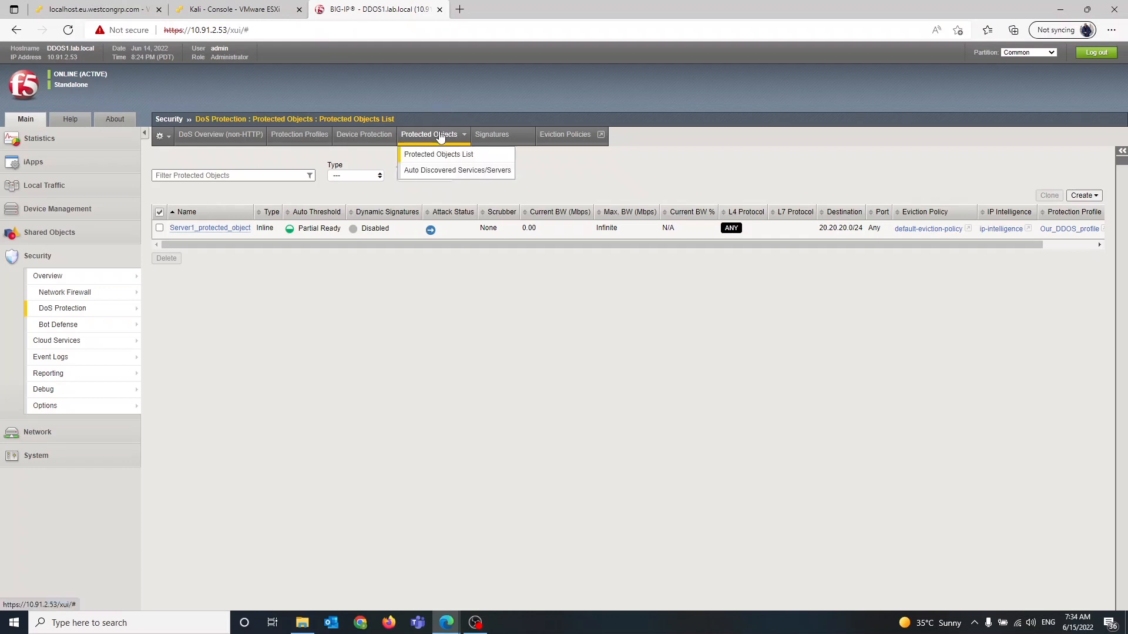
click(438, 154)
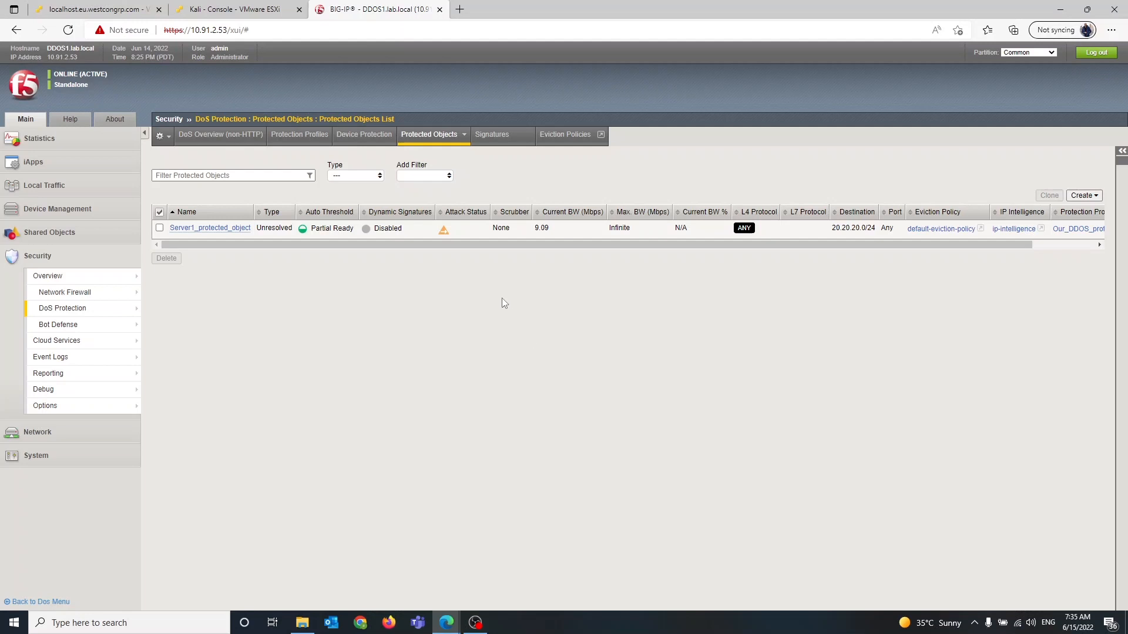
click(443, 234)
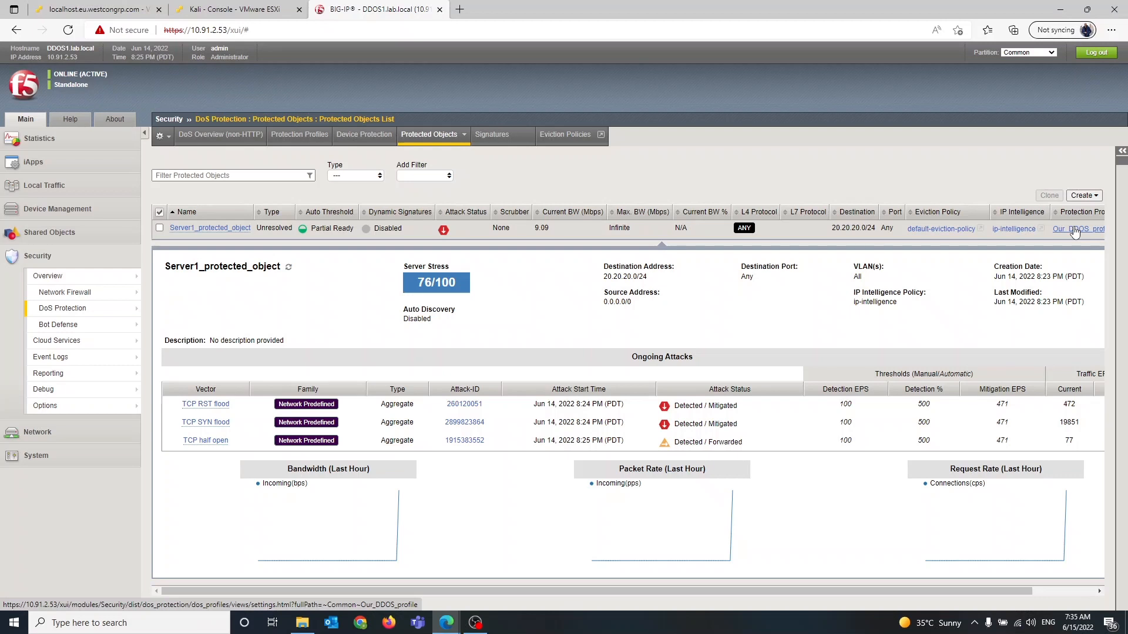
click(453, 409)
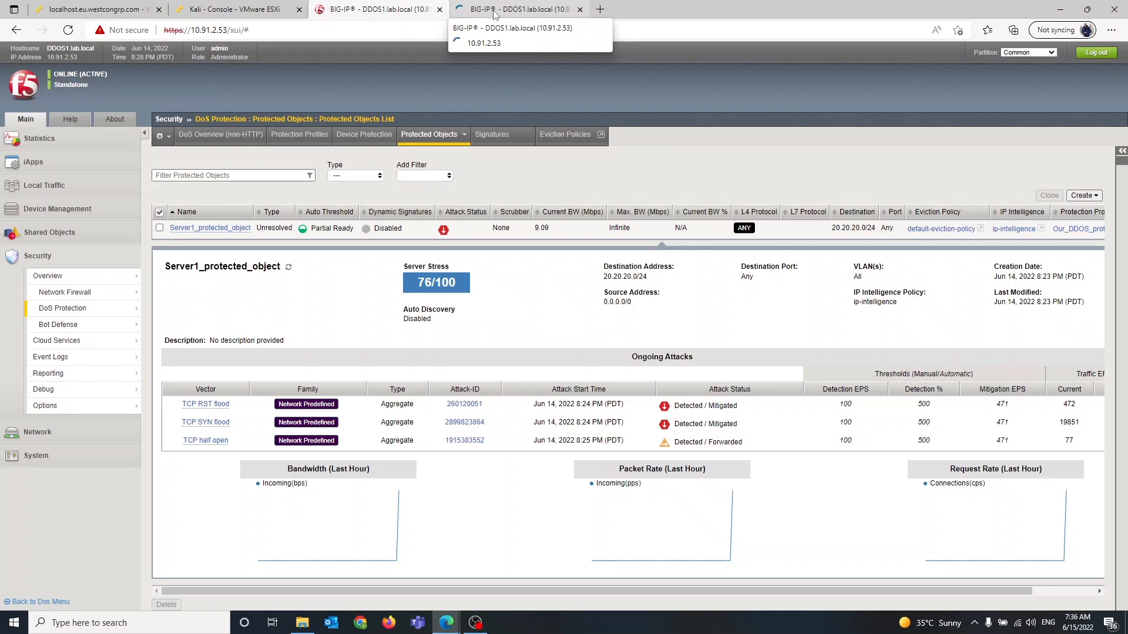
click(494, 14)
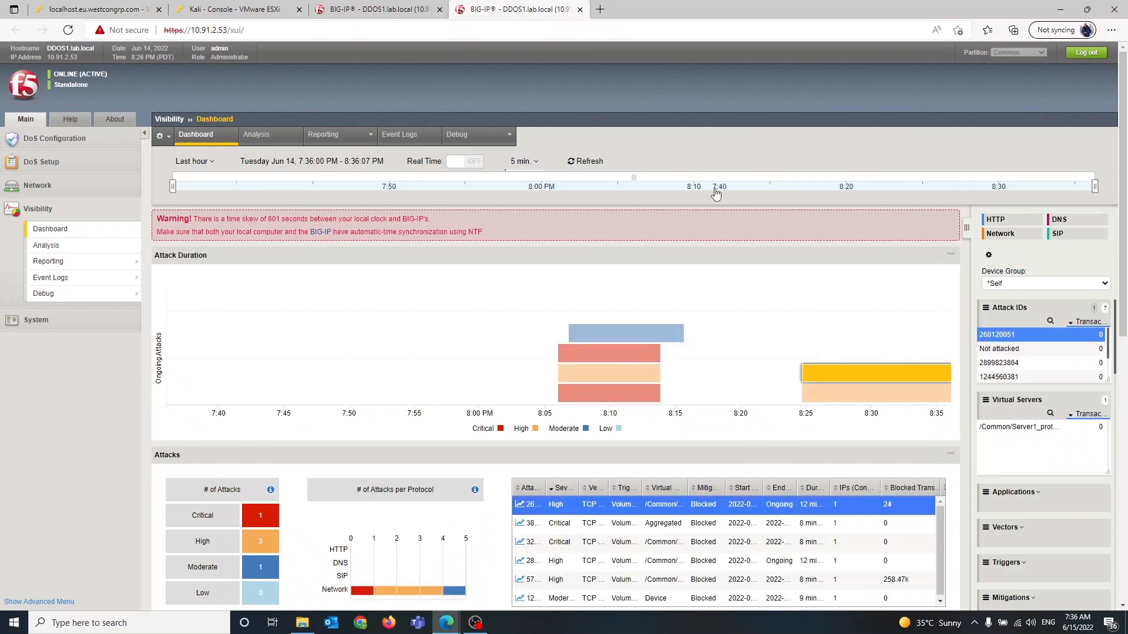
Expand the dashboard's Vectors, Countries, Client IP Addresses and DoS Profiles panels to inspect the attack details
mouse_move(859, 372)
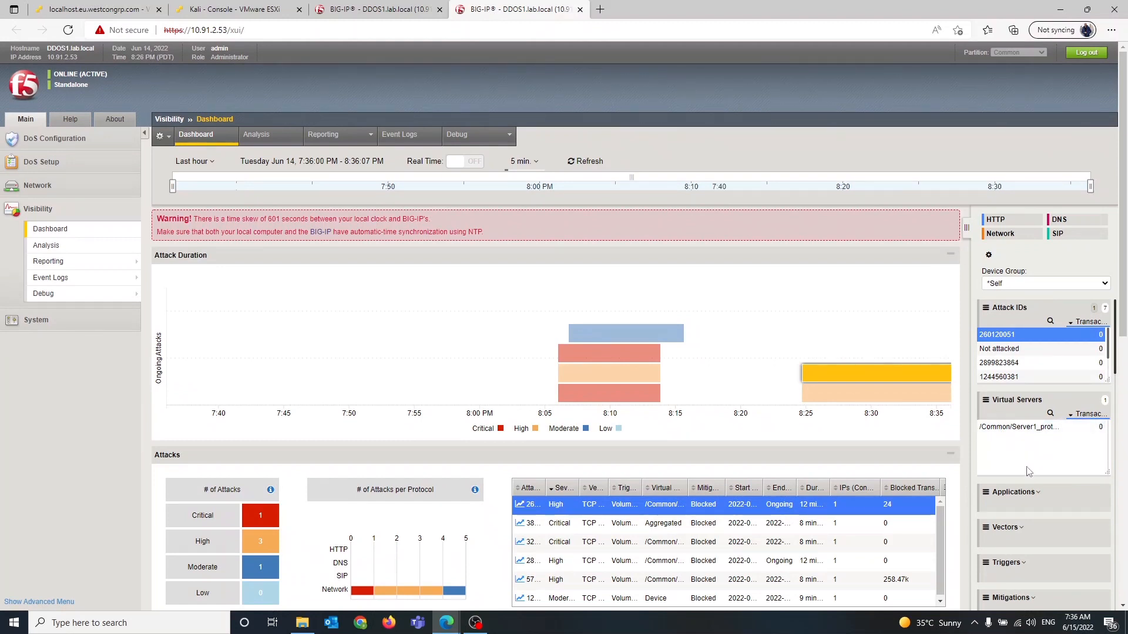
scroll(1027, 468, down, 1)
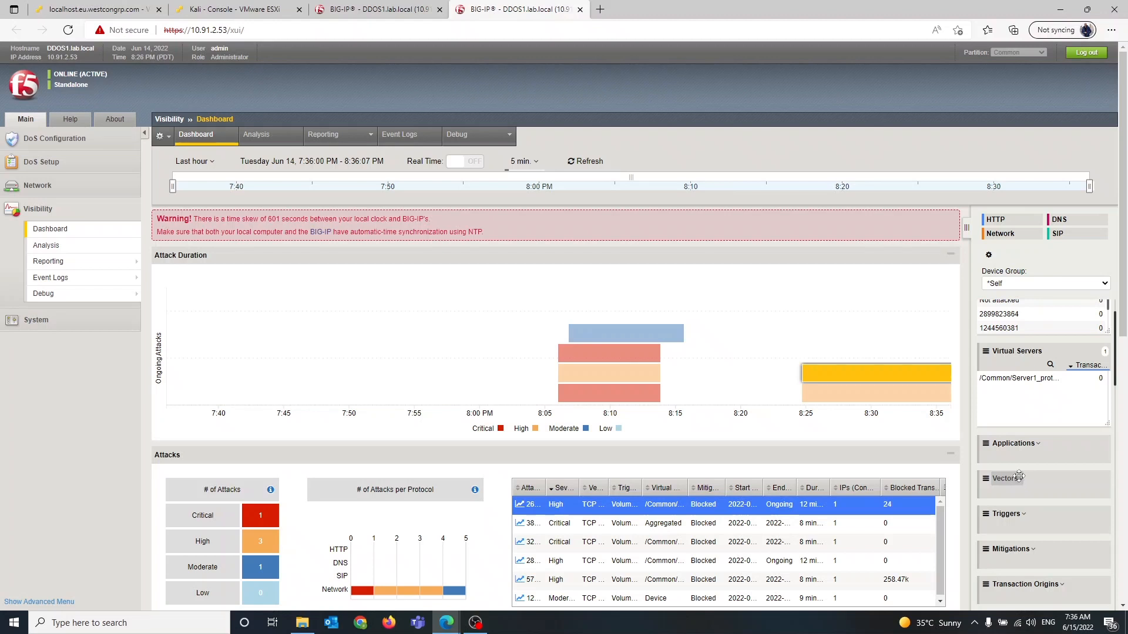
click(1010, 485)
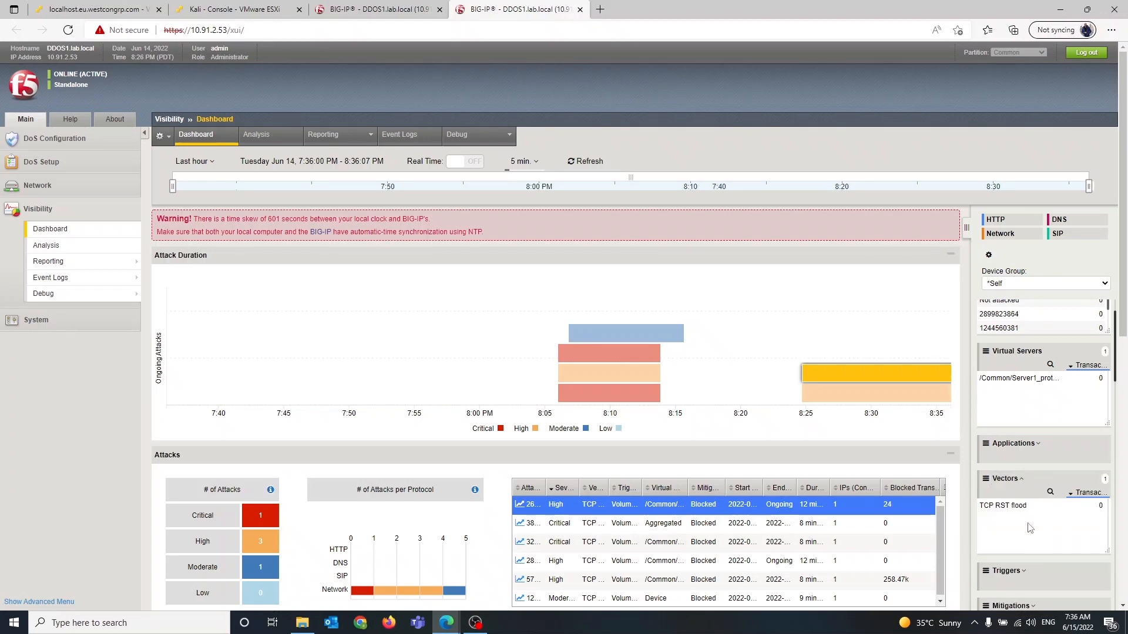
scroll(1029, 527, down, 3)
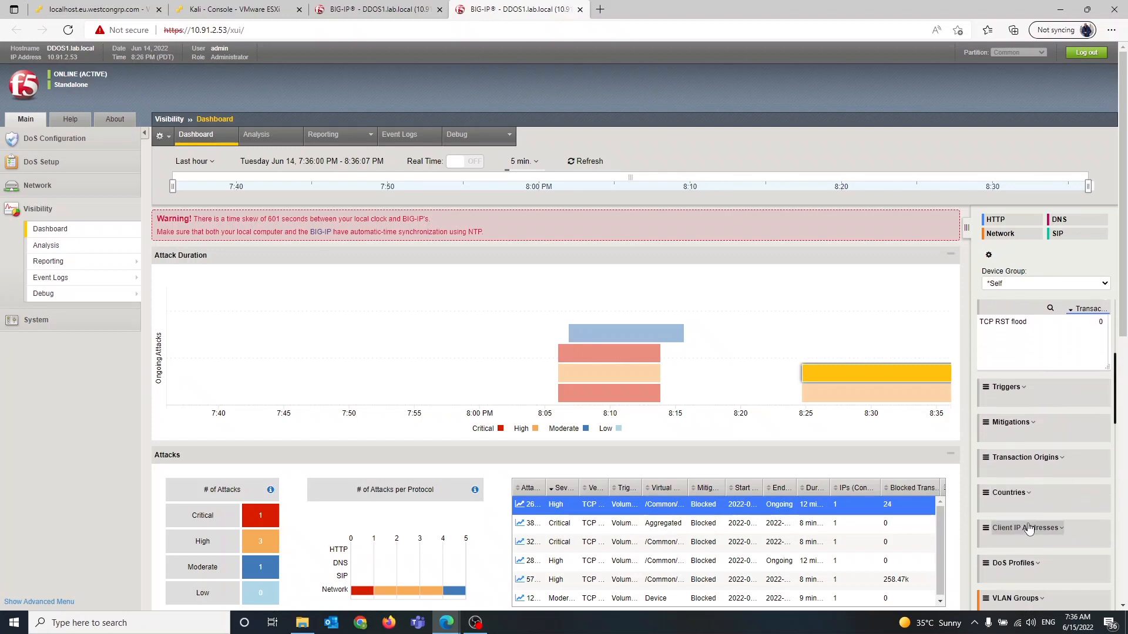
click(1026, 493)
scroll(1025, 494, down, 1)
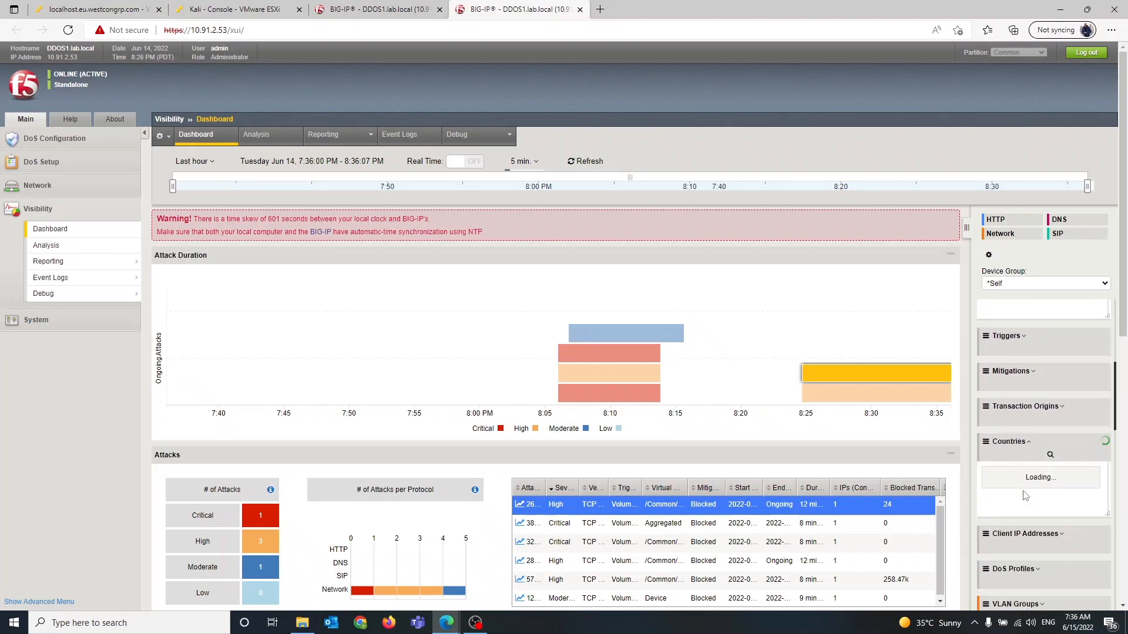
scroll(1026, 495, down, 1)
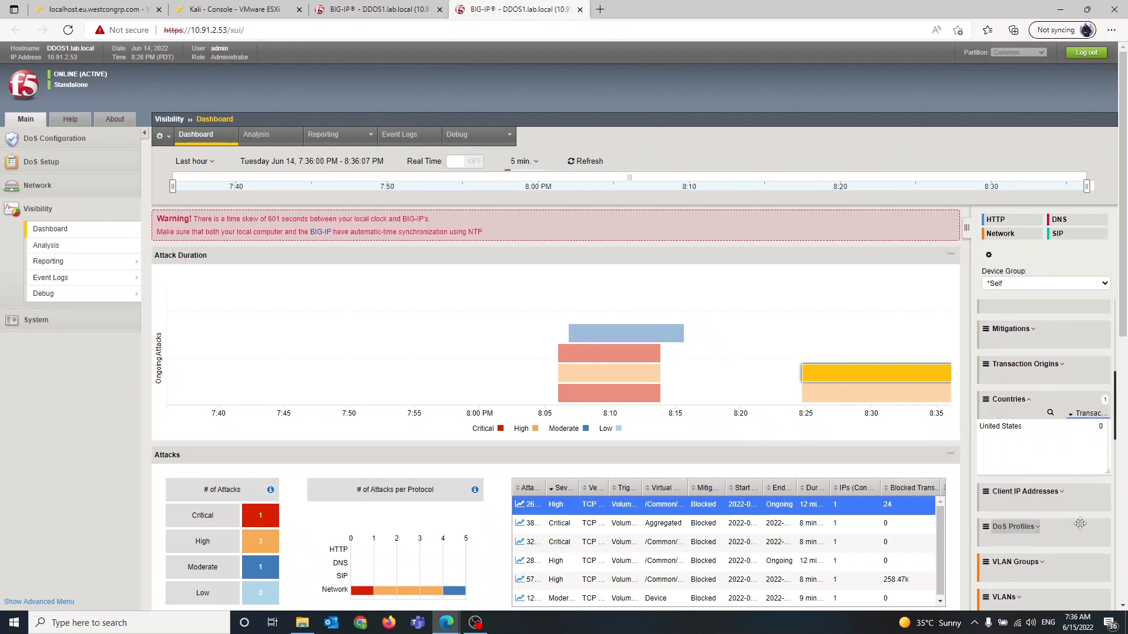
click(1054, 497)
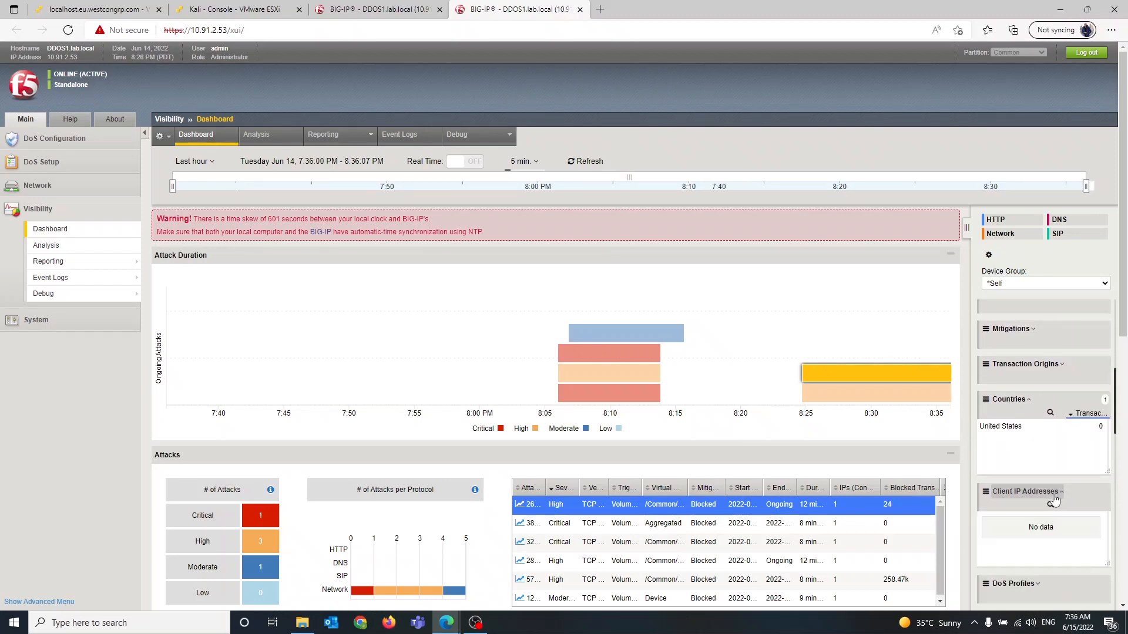
scroll(1038, 559, down, 1)
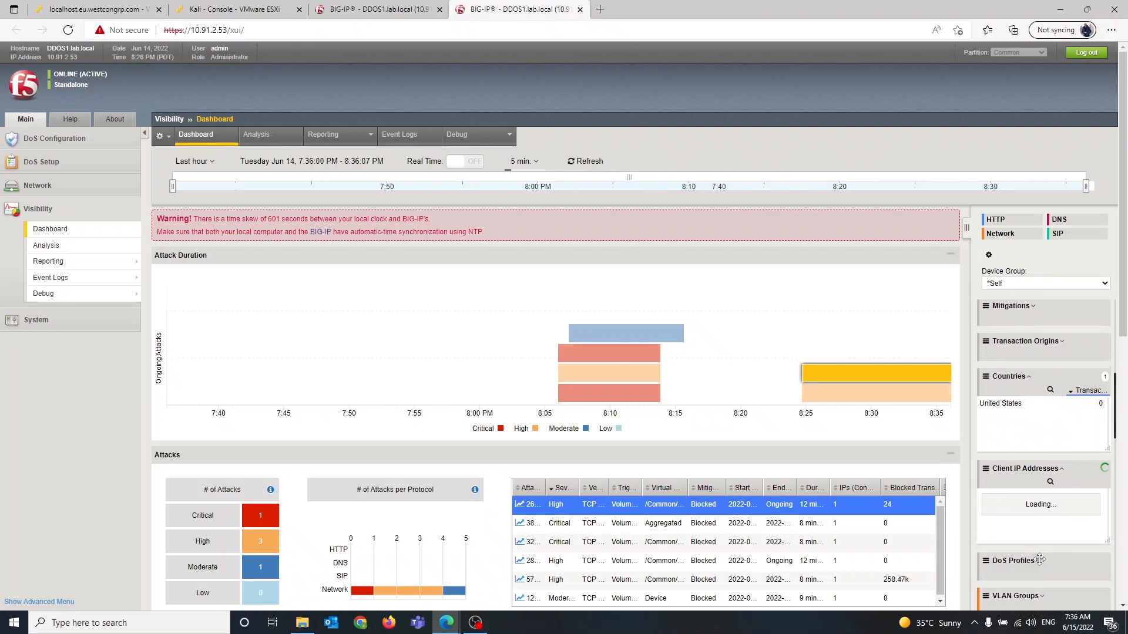
scroll(1038, 557, down, 2)
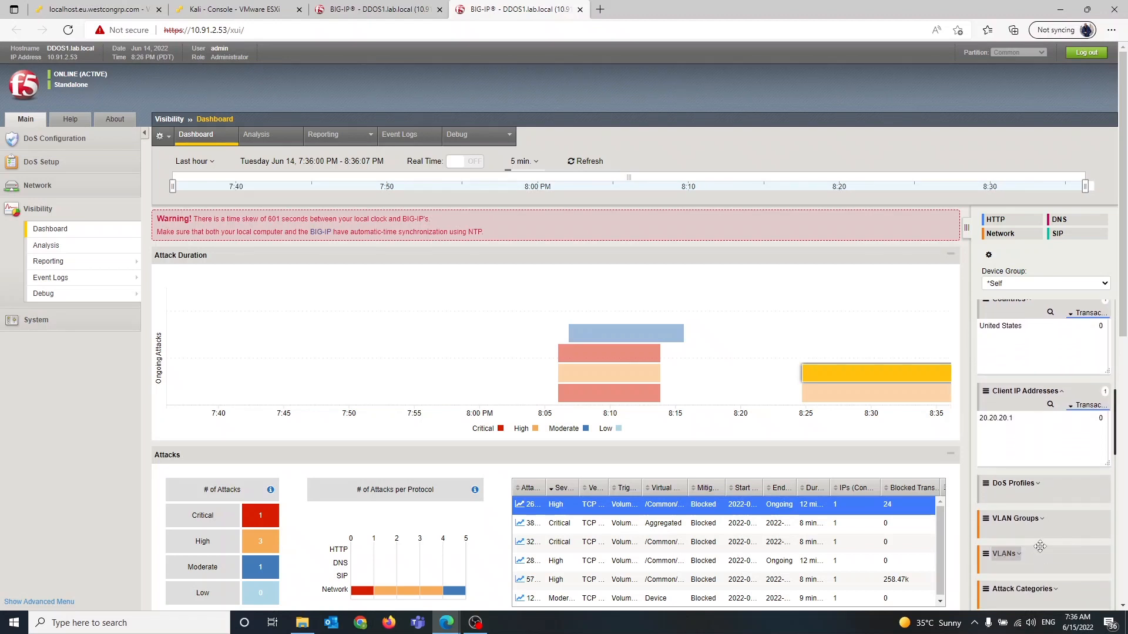
click(1032, 497)
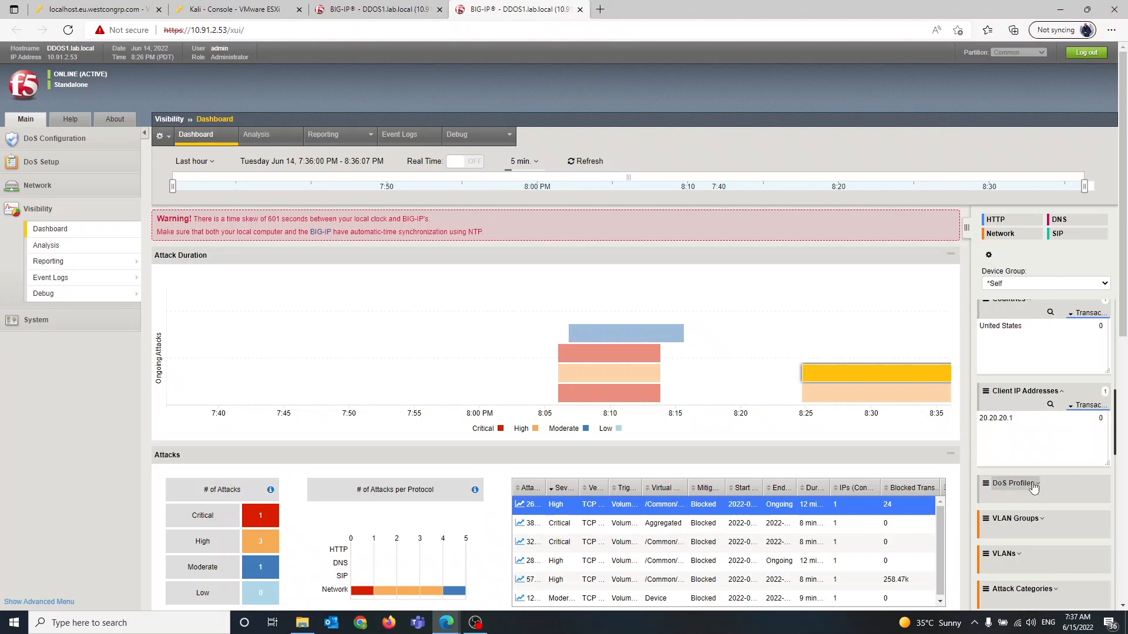
scroll(1033, 491, down, 2)
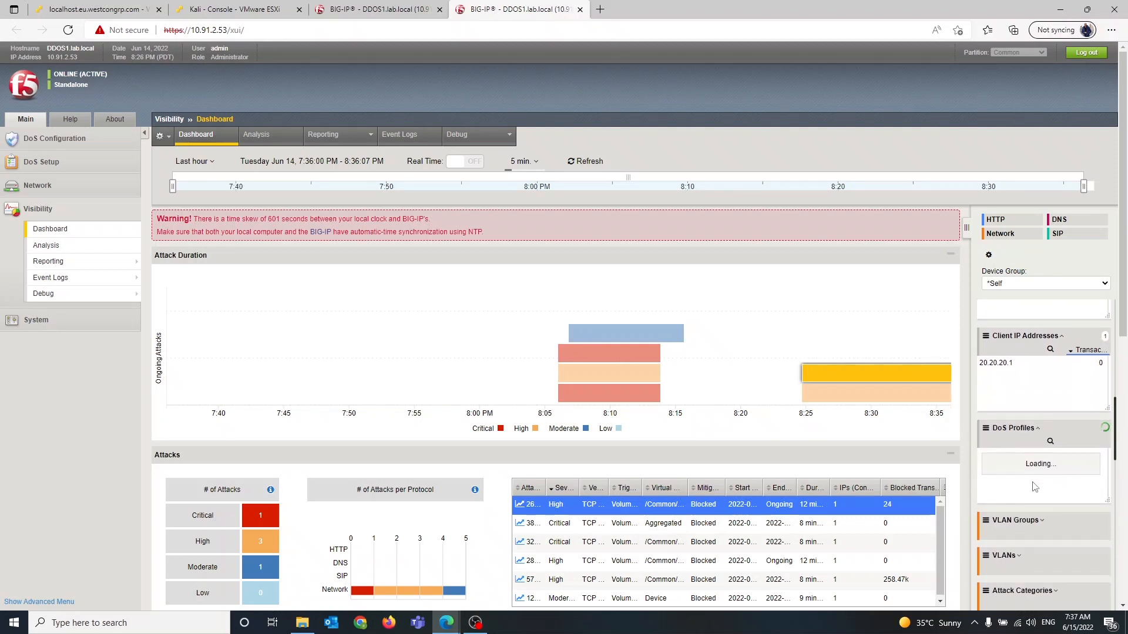
scroll(1034, 487, down, 1)
Expand the VLAN Groups, VLANs, Attack Categories and Actions panels to review the attack's traffic breakdown
click(1034, 489)
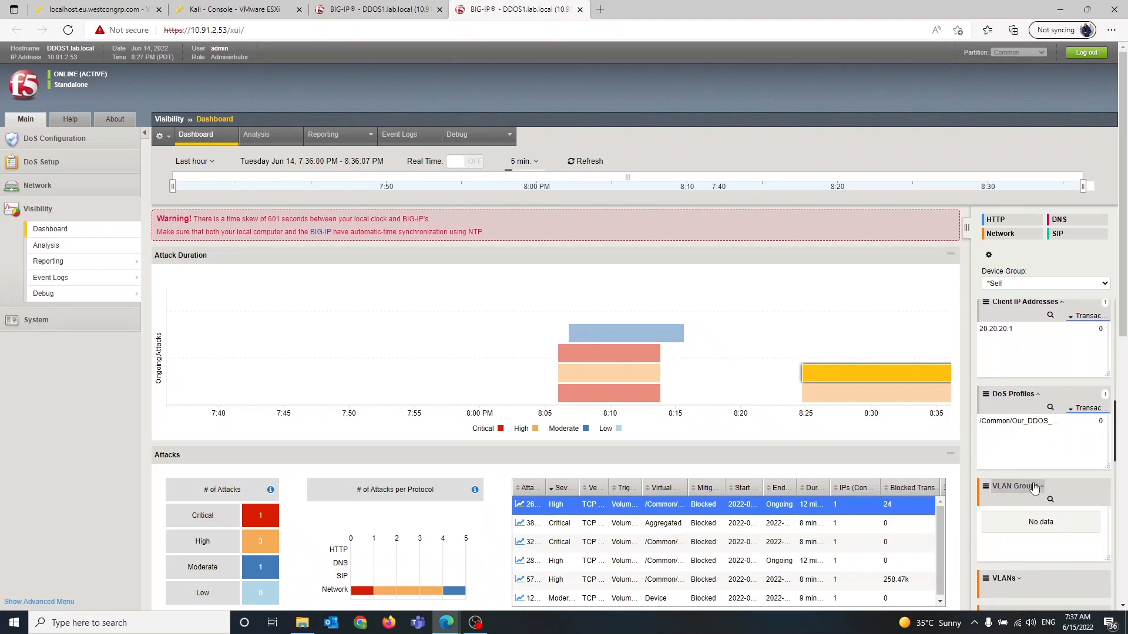
scroll(1046, 497, down, 4)
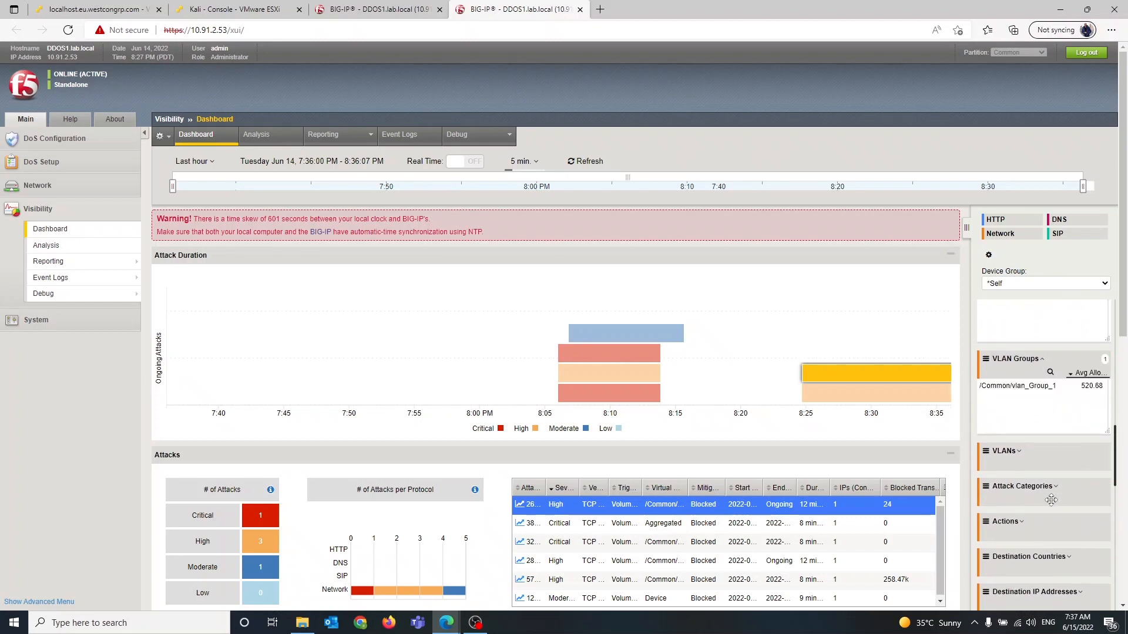
click(1003, 451)
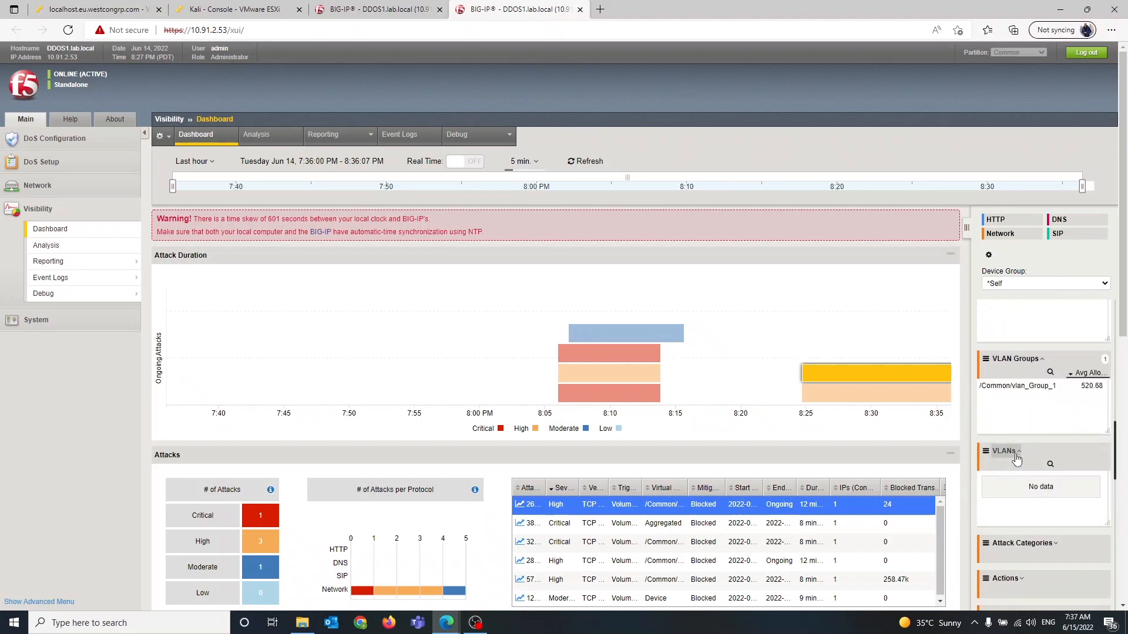
scroll(1060, 511, down, 2)
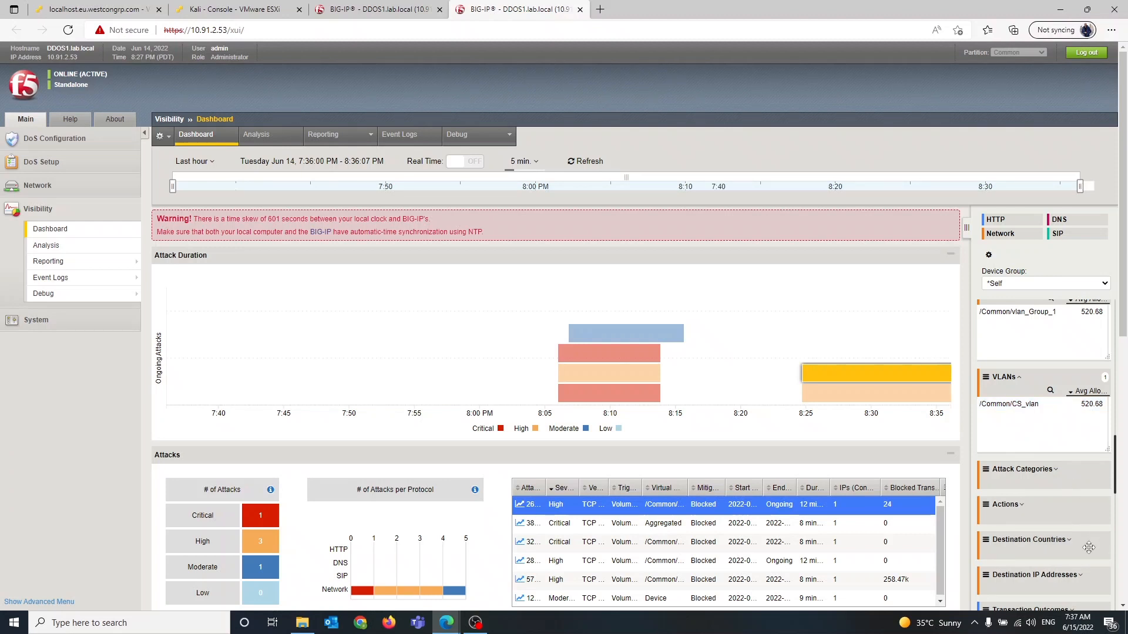
click(1053, 477)
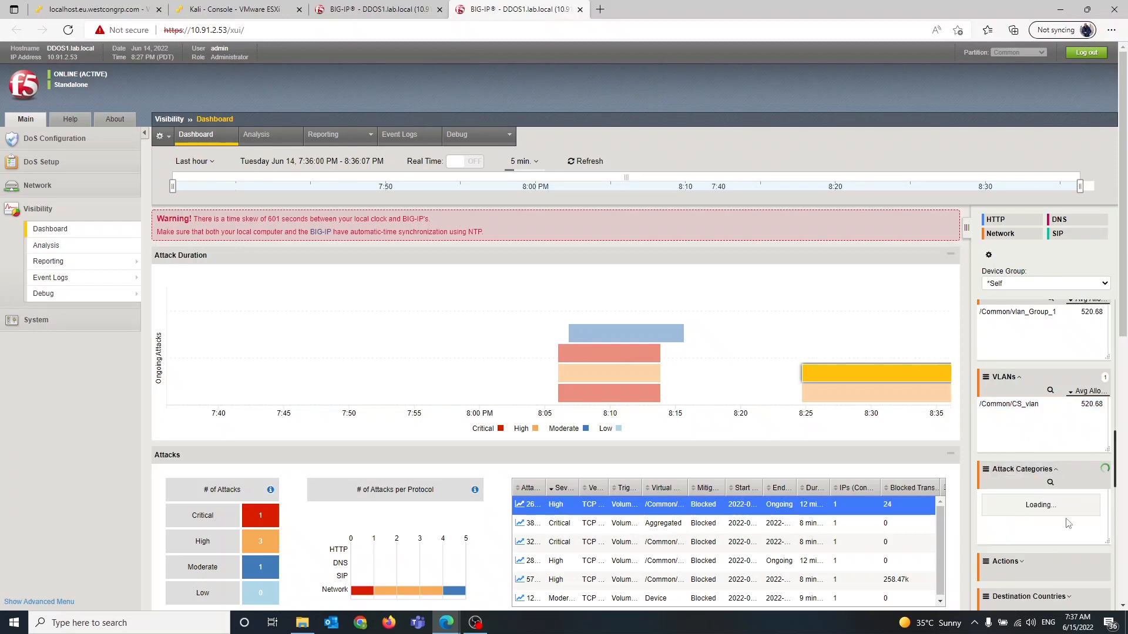
scroll(1060, 505, down, 3)
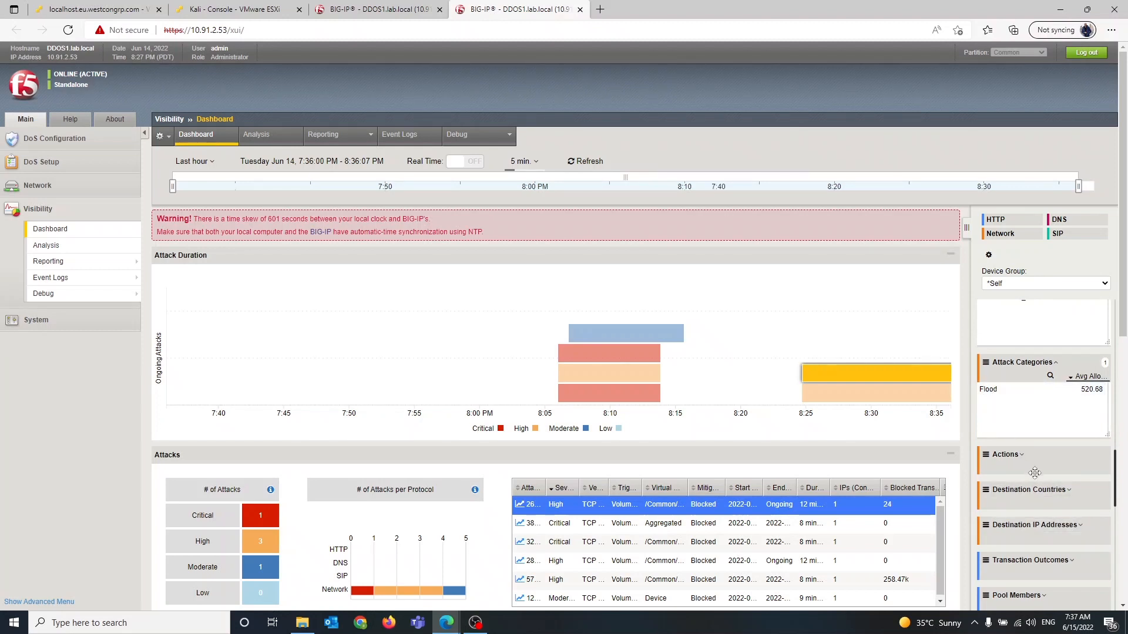
click(1013, 455)
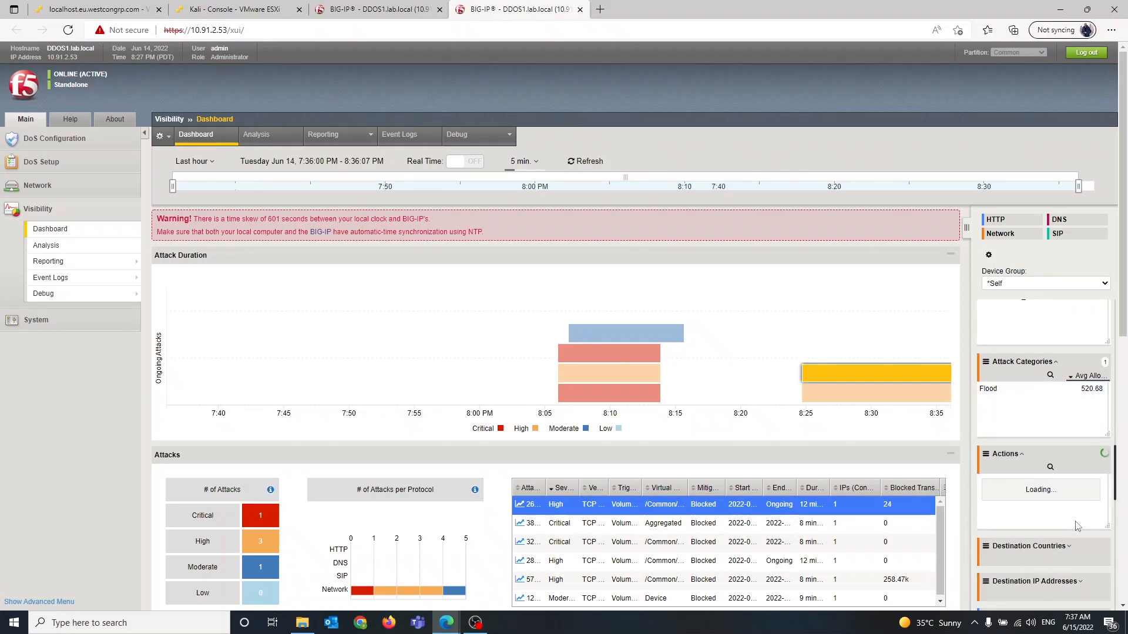
scroll(1077, 524, down, 1)
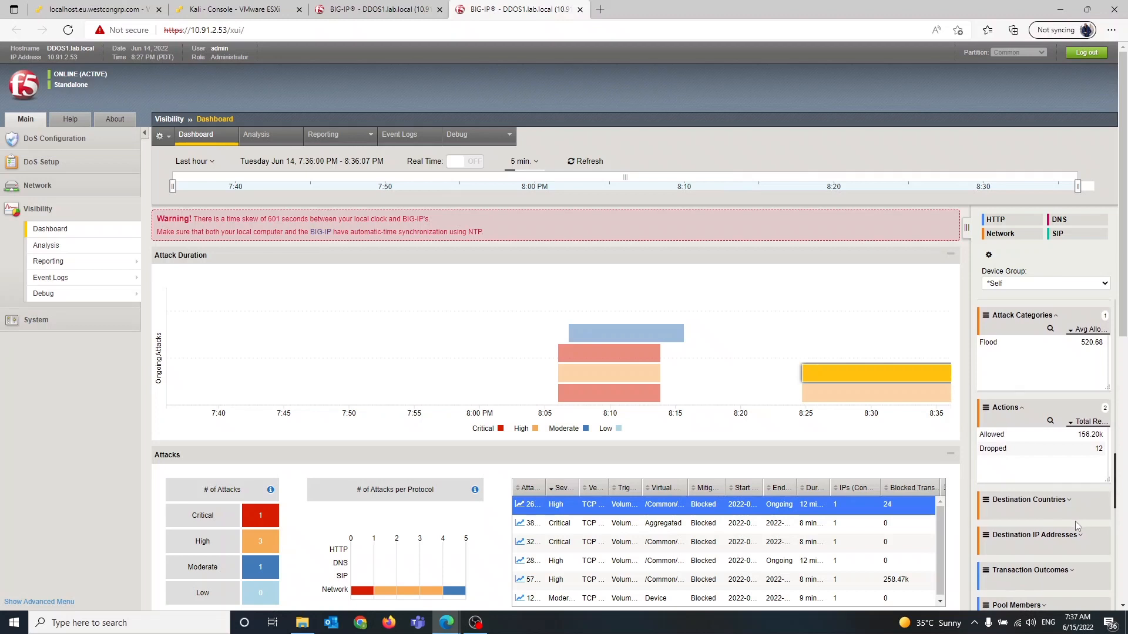
scroll(1075, 521, down, 2)
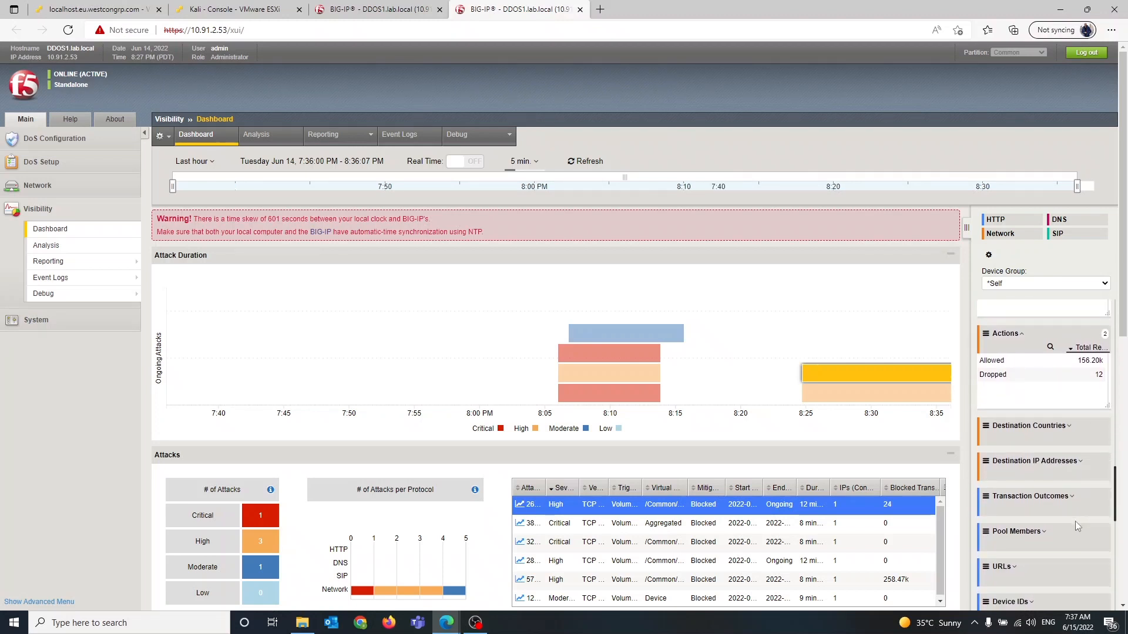
Scroll through the dashboard to review the attacks, virtual servers, system health and source countries sections
scroll(1075, 520, down, 2)
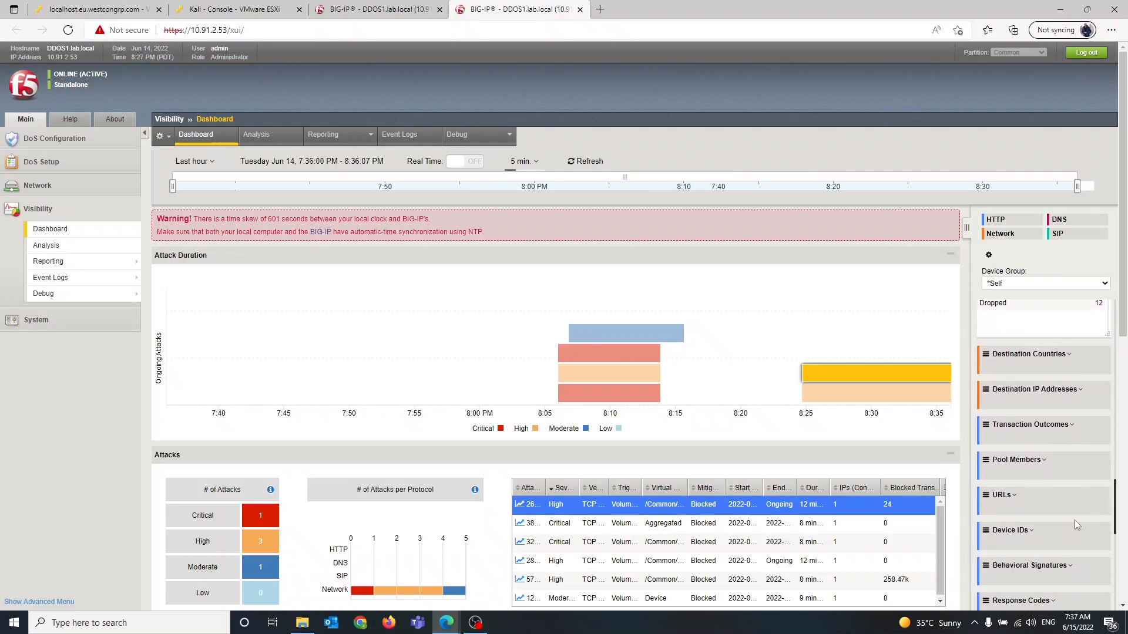
scroll(1074, 523, down, 7)
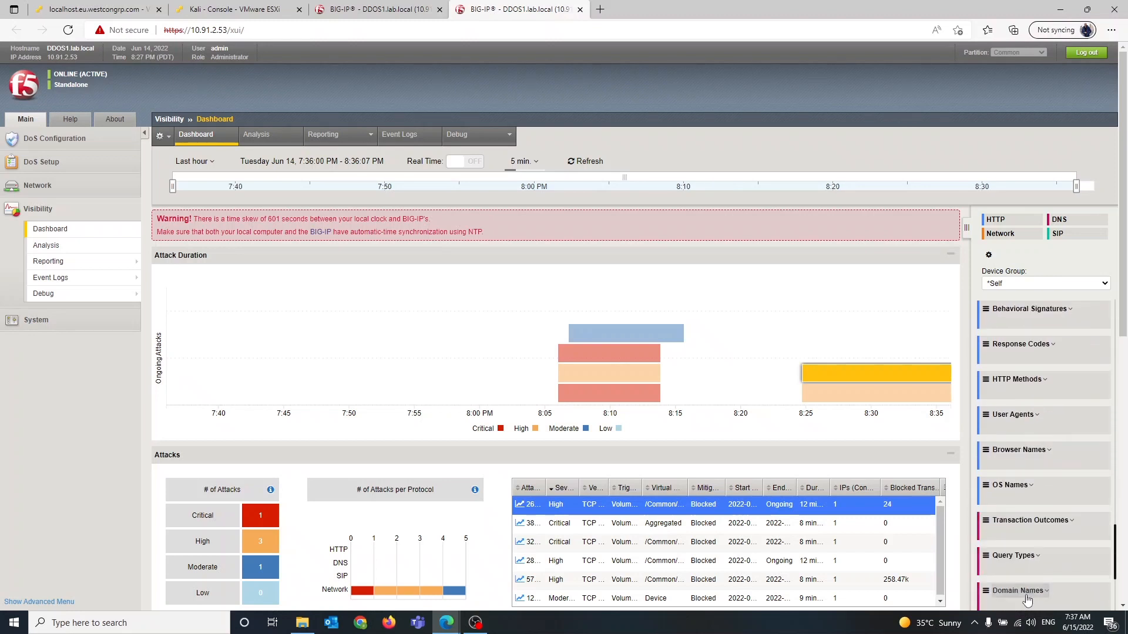
scroll(1026, 599, down, 5)
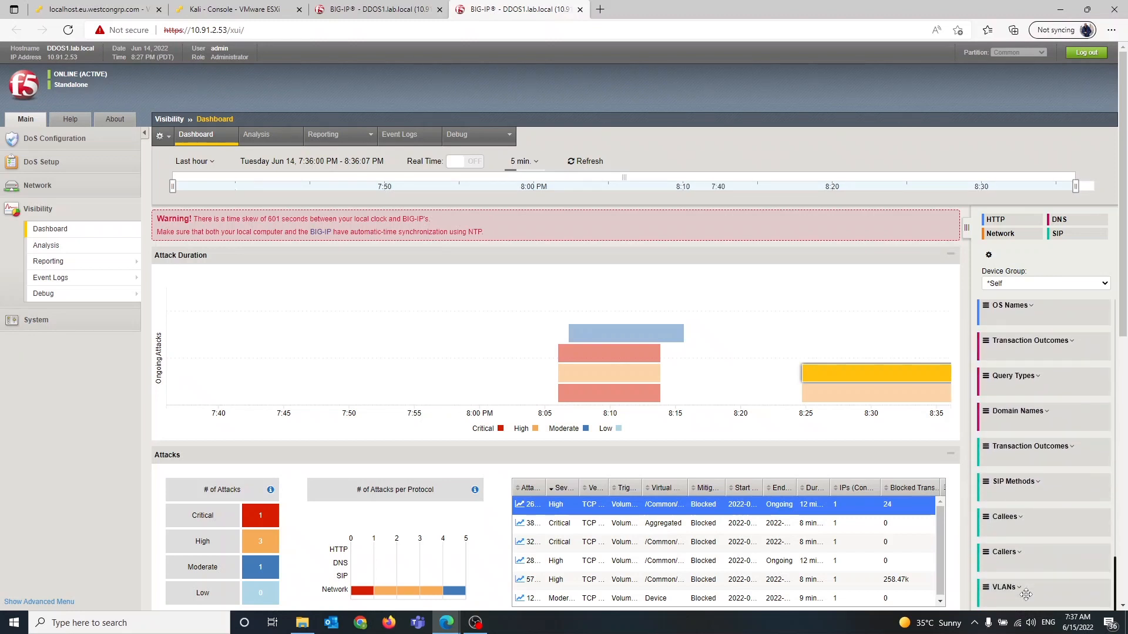
scroll(609, 549, down, 1)
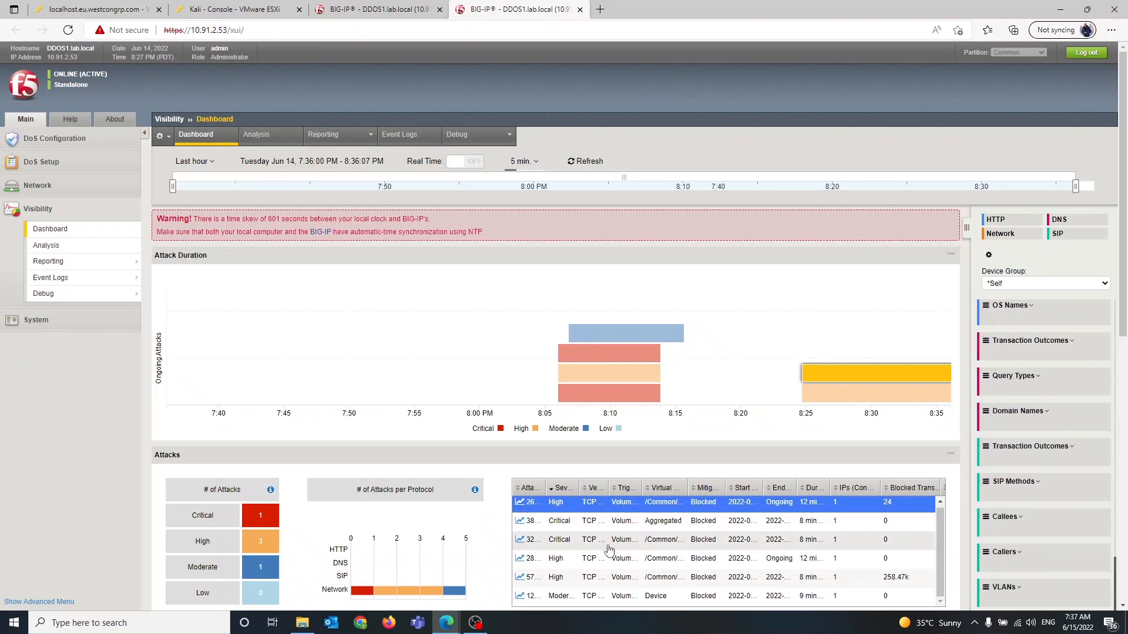
scroll(437, 447, down, 5)
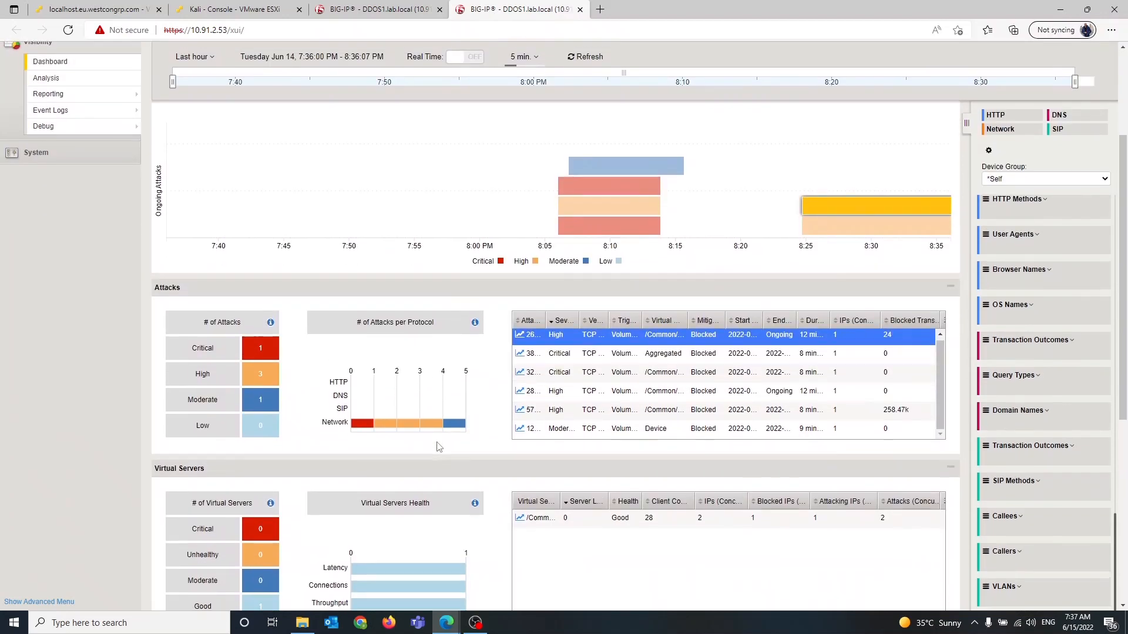
scroll(437, 447, down, 1)
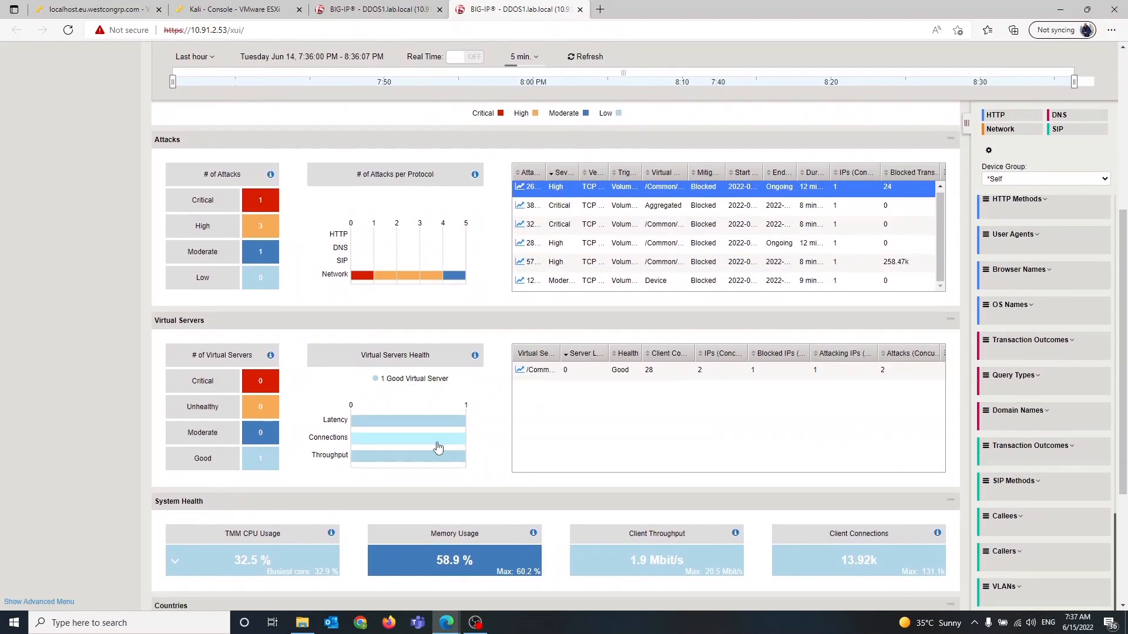
scroll(438, 447, down, 1)
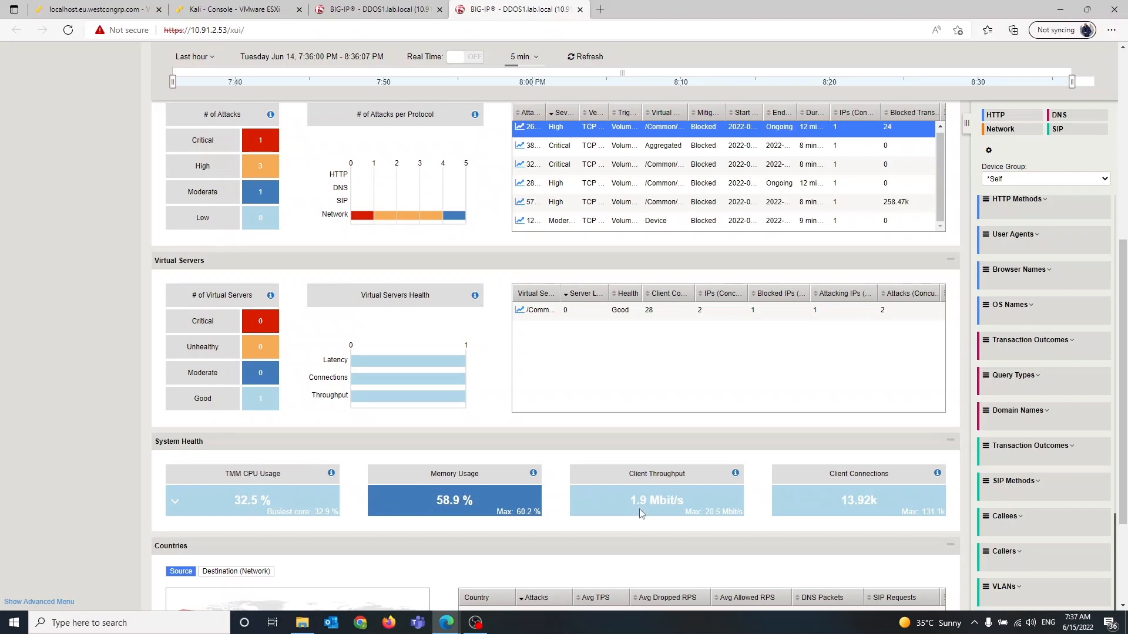
scroll(640, 514, down, 3)
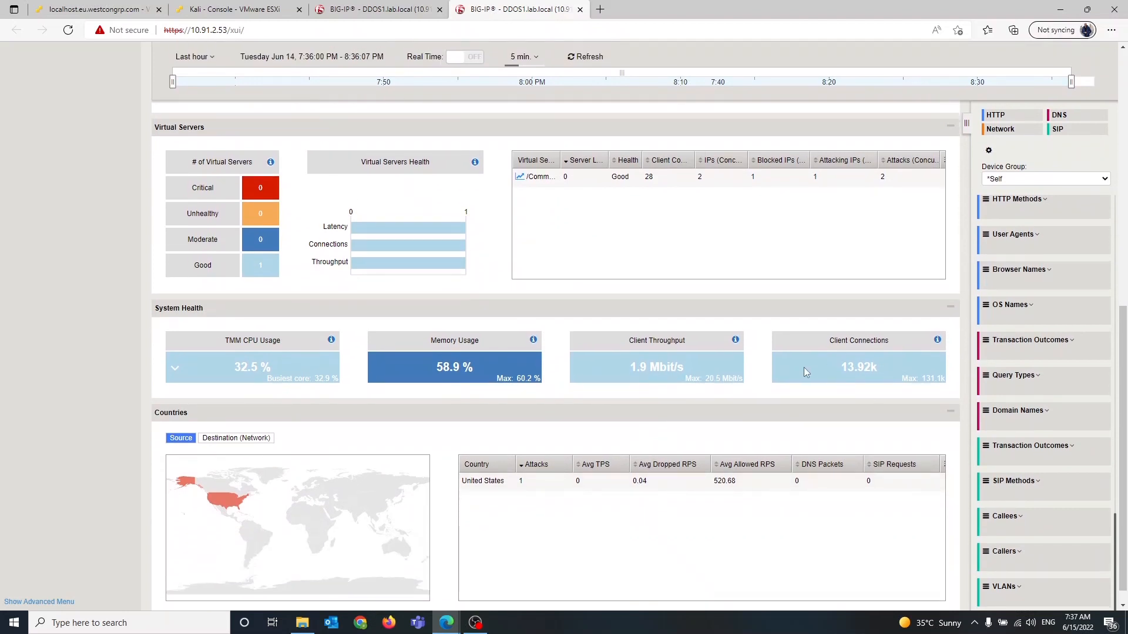
scroll(803, 368, down, 1)
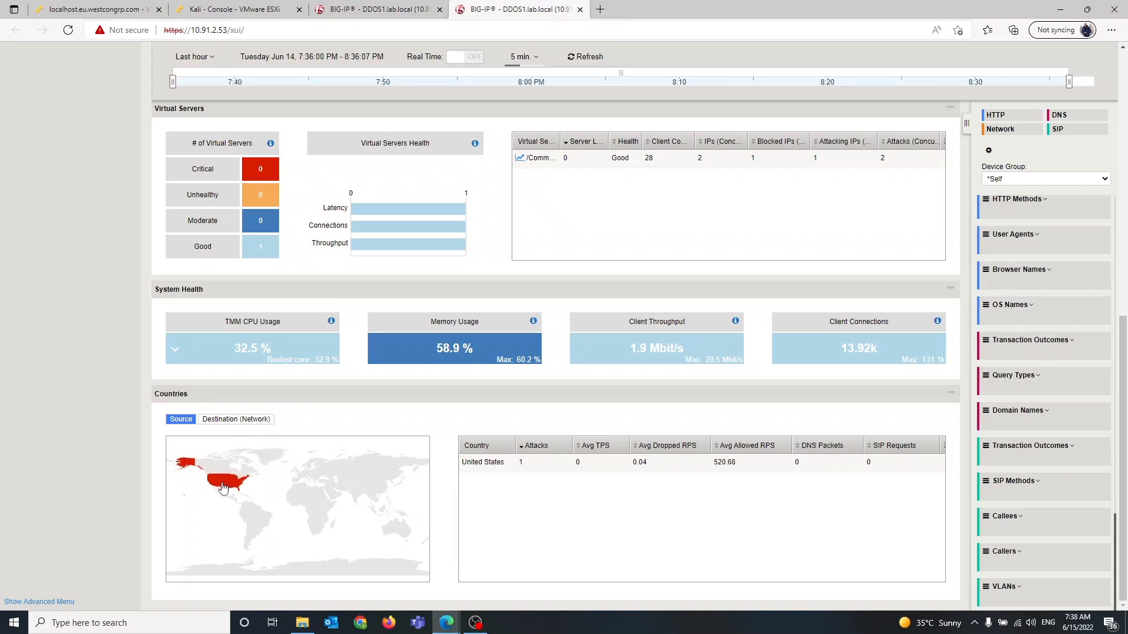
scroll(222, 487, up, 1)
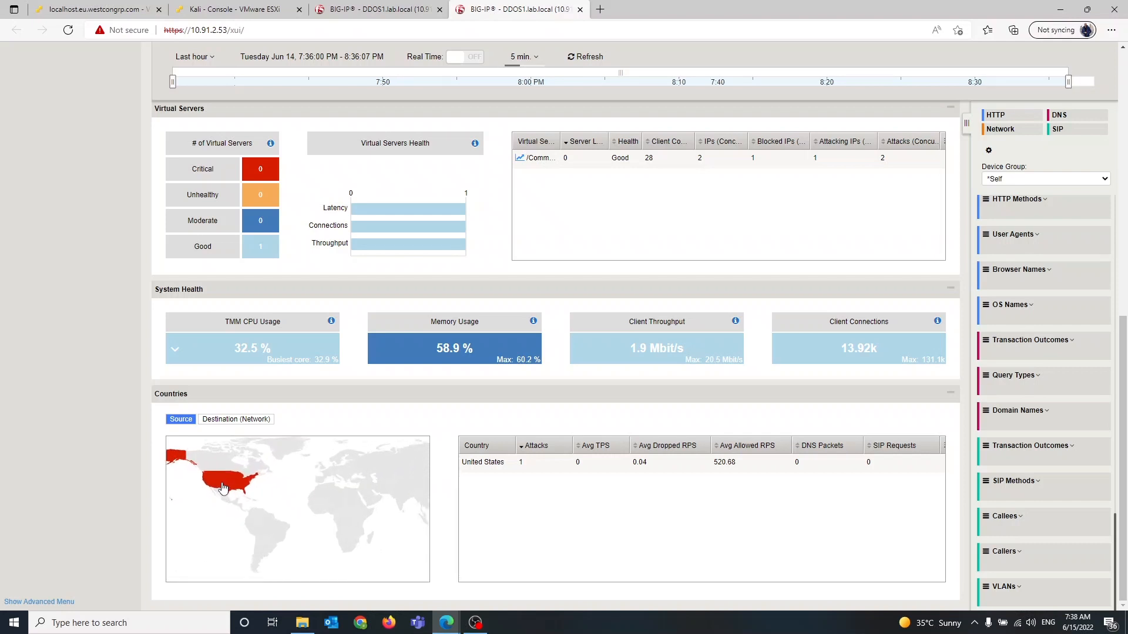